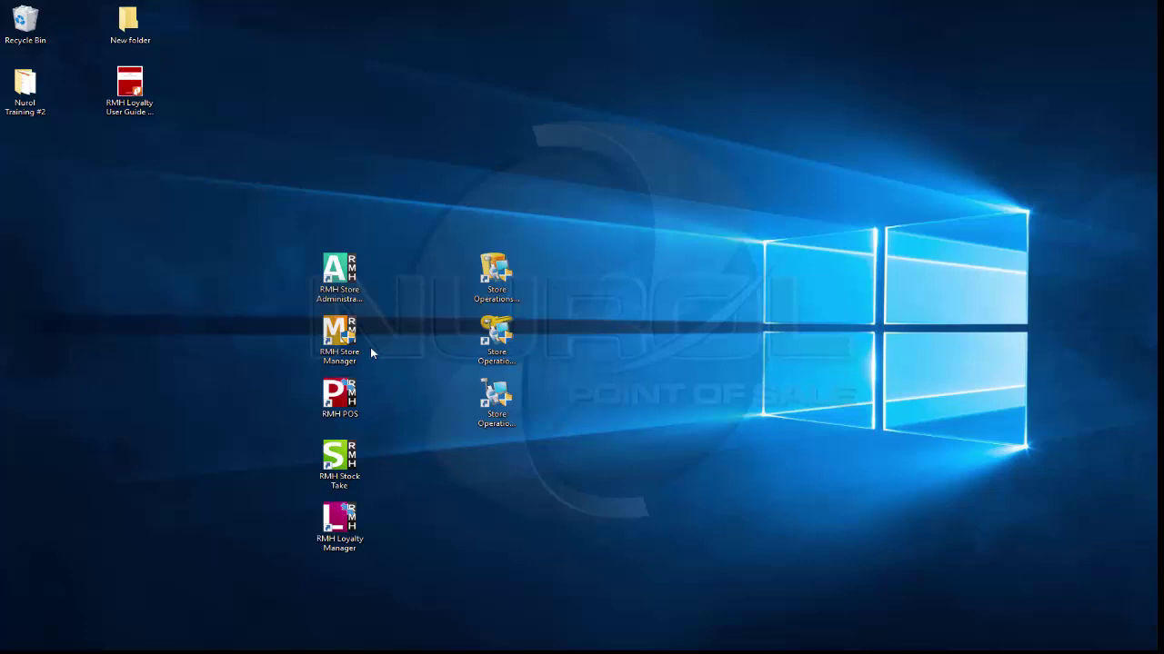
# Launch RMH Store Manager and sign in with the user ID to reach the 175-item list
pyautogui.click(347, 334)
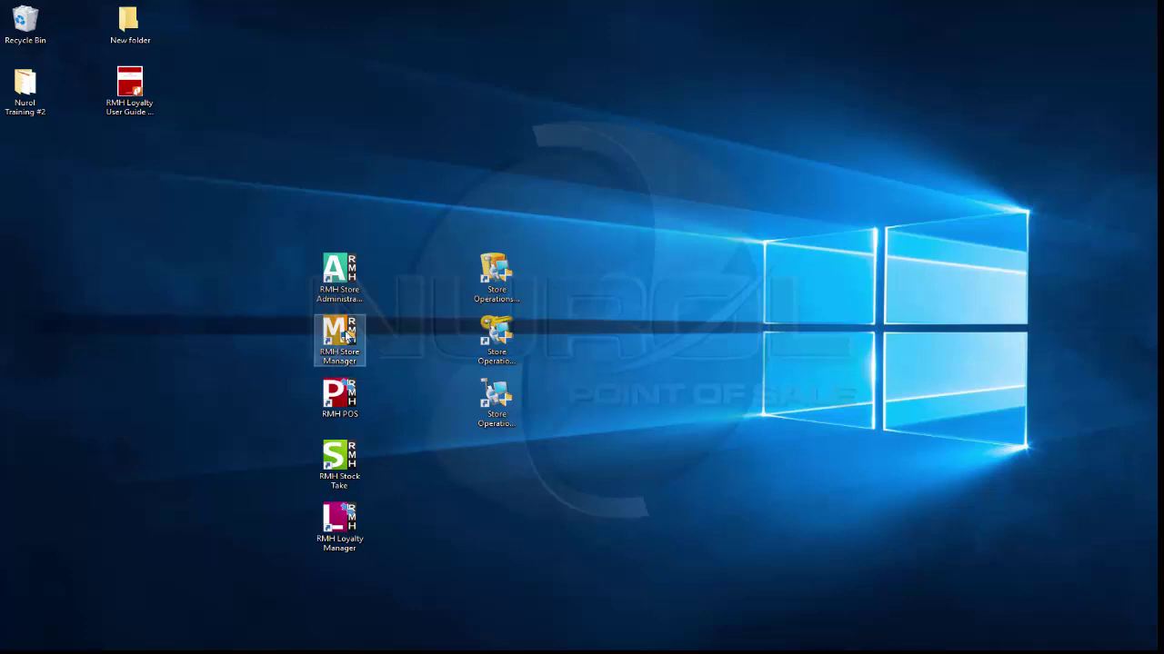
pyautogui.doubleClick(347, 334)
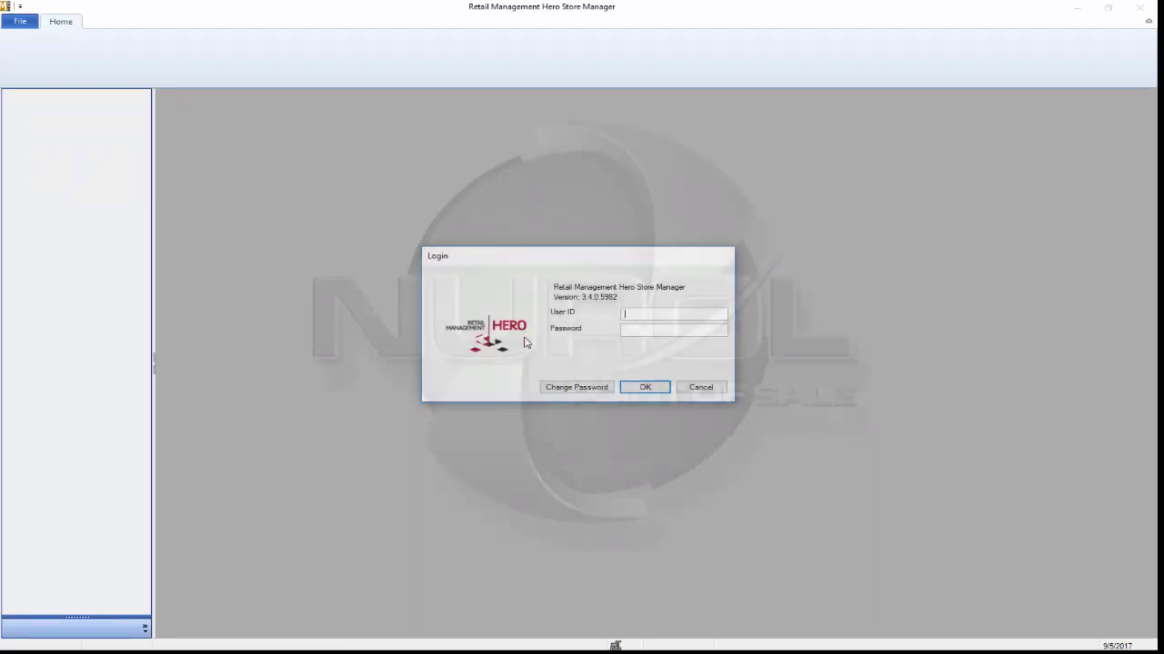
pyautogui.write('999')
pyautogui.press('Return')
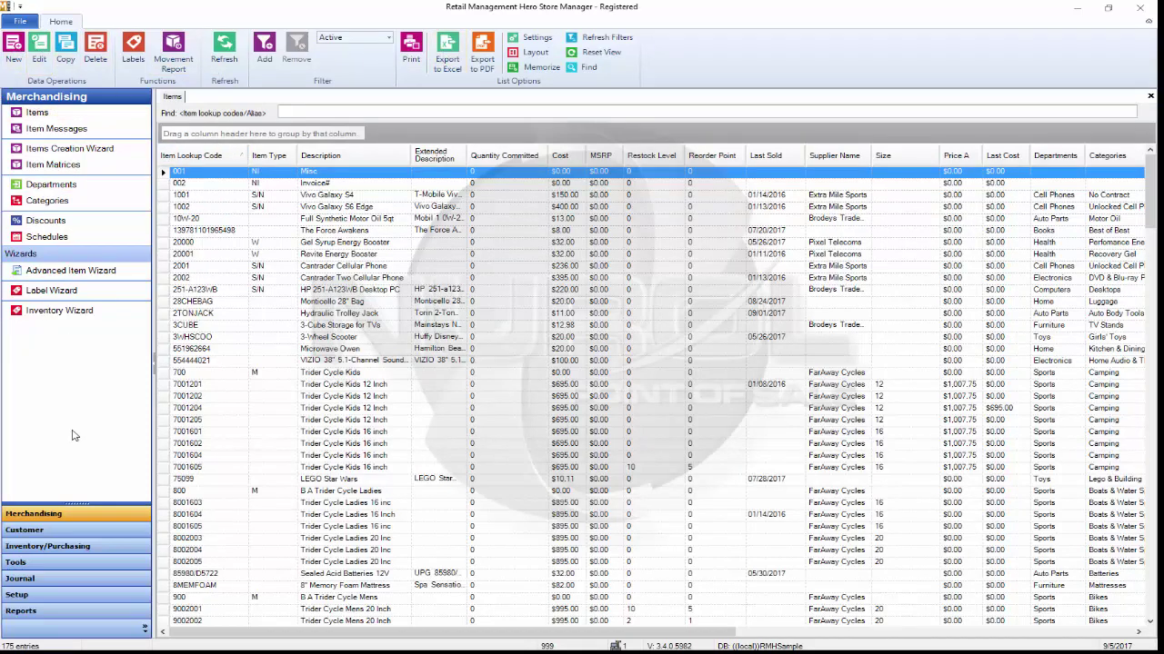
# Browse the navigation bars, then open the Departments list and the Customers list
pyautogui.click(64, 531)
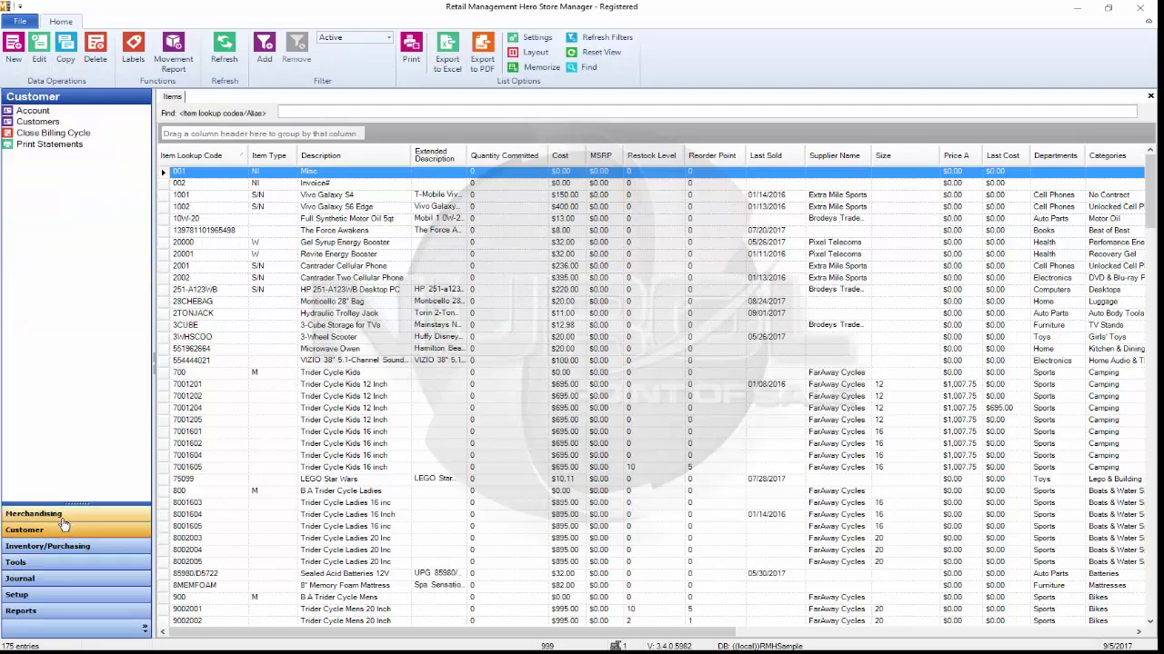
pyautogui.click(61, 544)
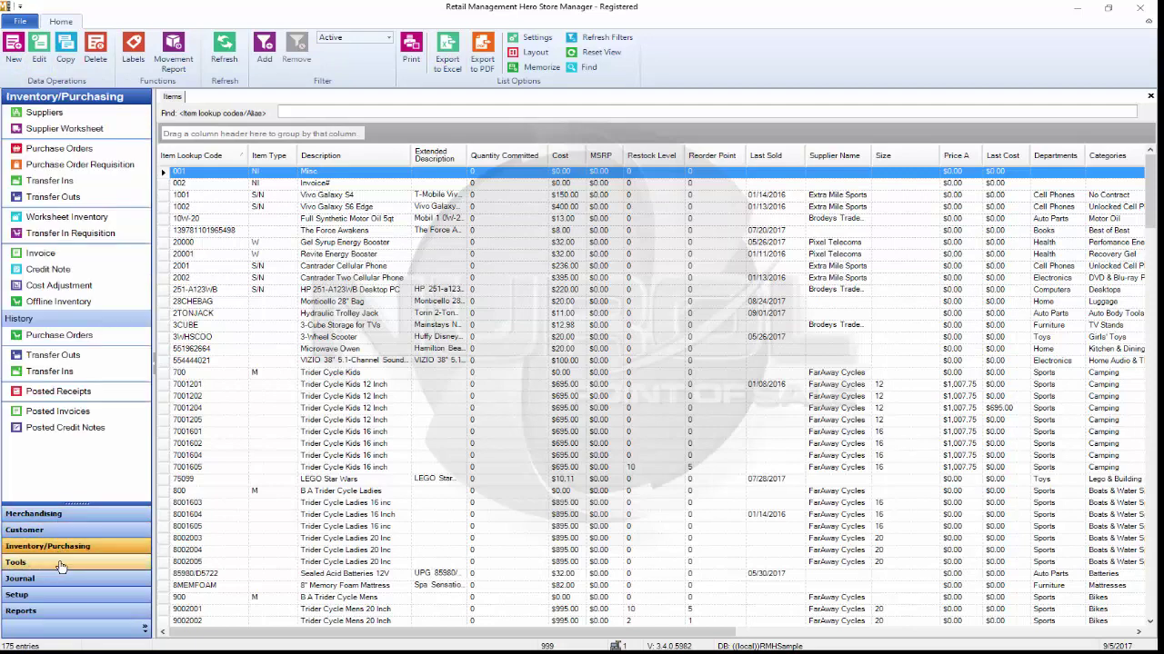
pyautogui.click(61, 564)
pyautogui.click(66, 515)
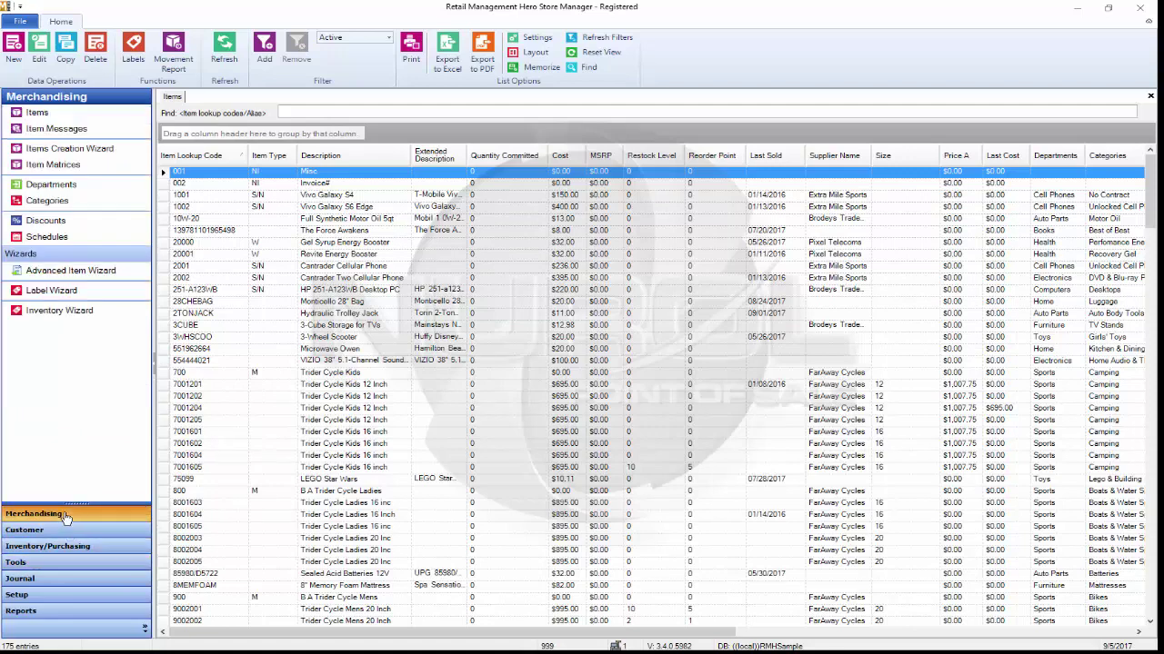
pyautogui.click(47, 186)
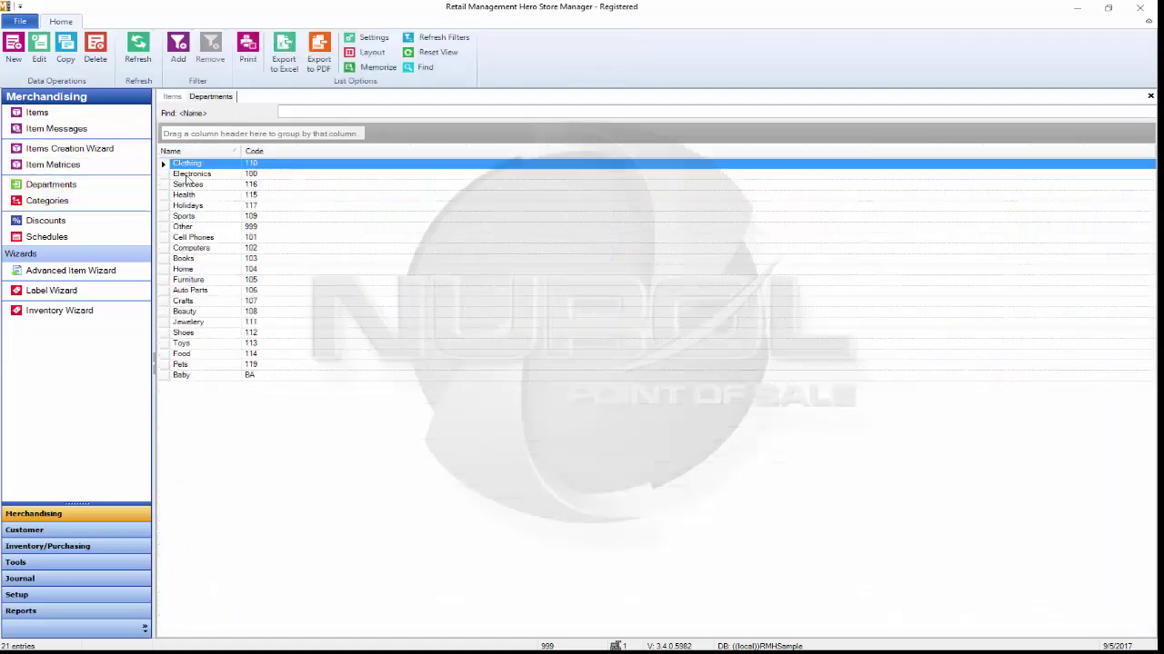
pyautogui.click(27, 530)
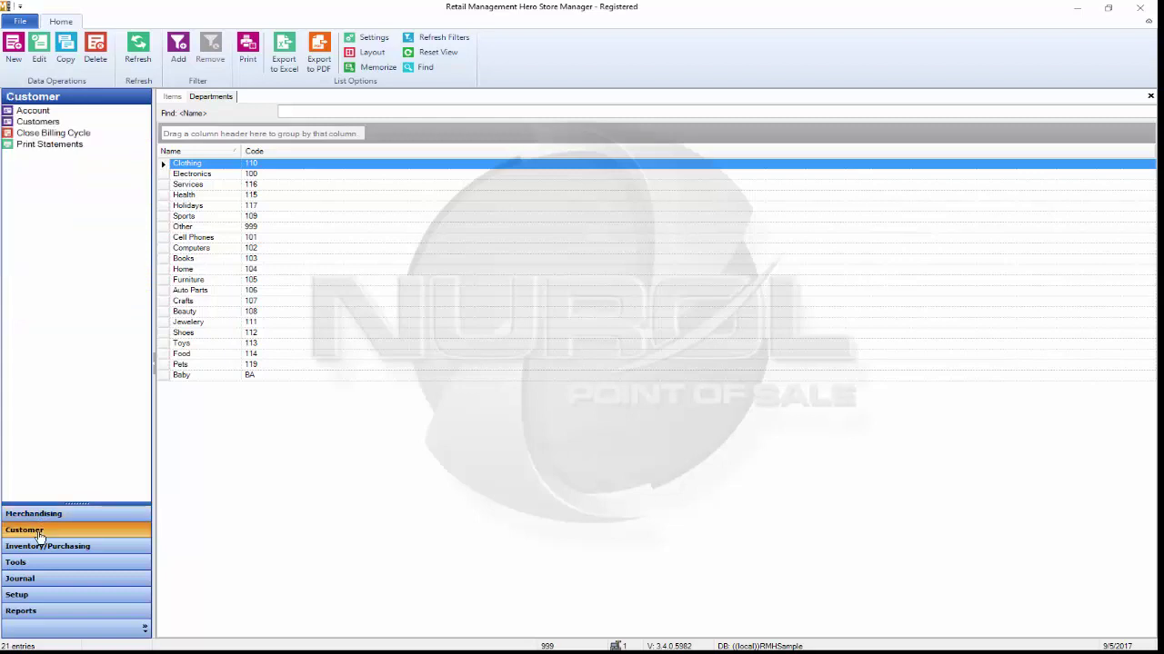
pyautogui.click(37, 121)
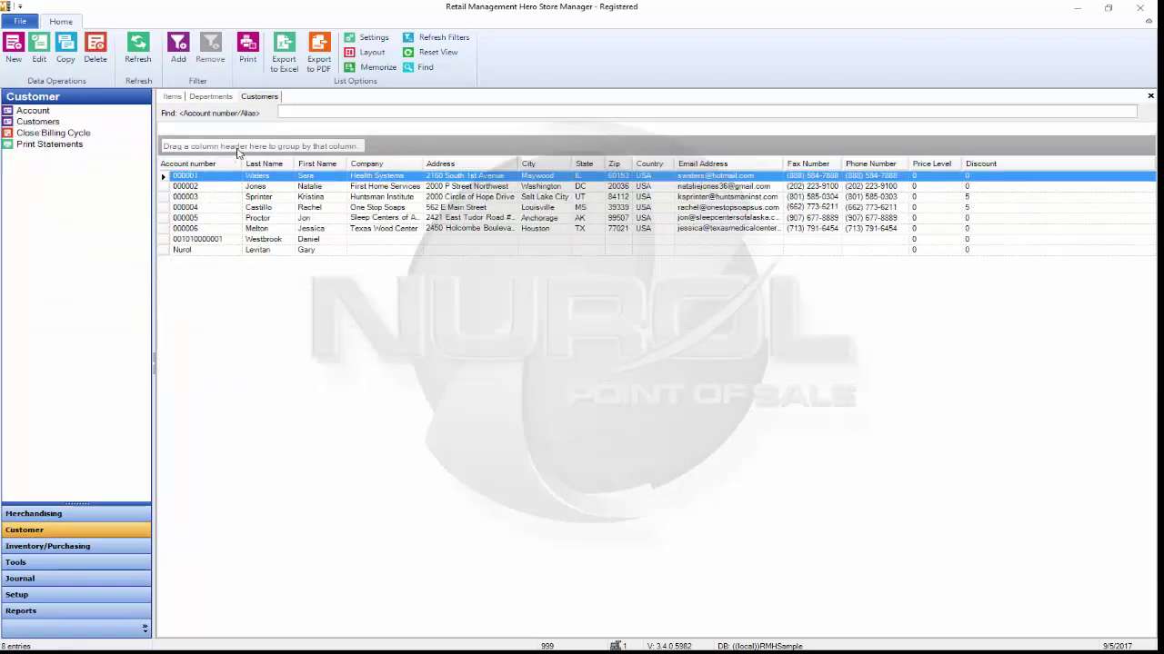
# Switch between the Items, Departments and Customers tabs, ending on item 7001202, Trider Cycle Kids 12 Inch
pyautogui.click(172, 96)
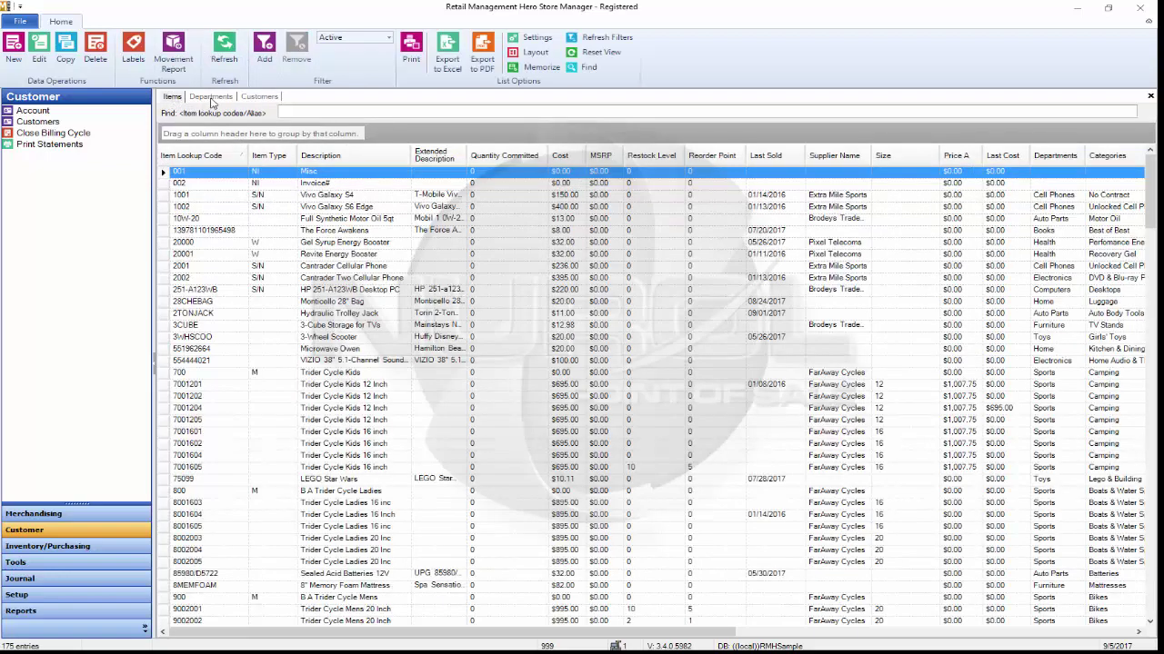
pyautogui.click(212, 97)
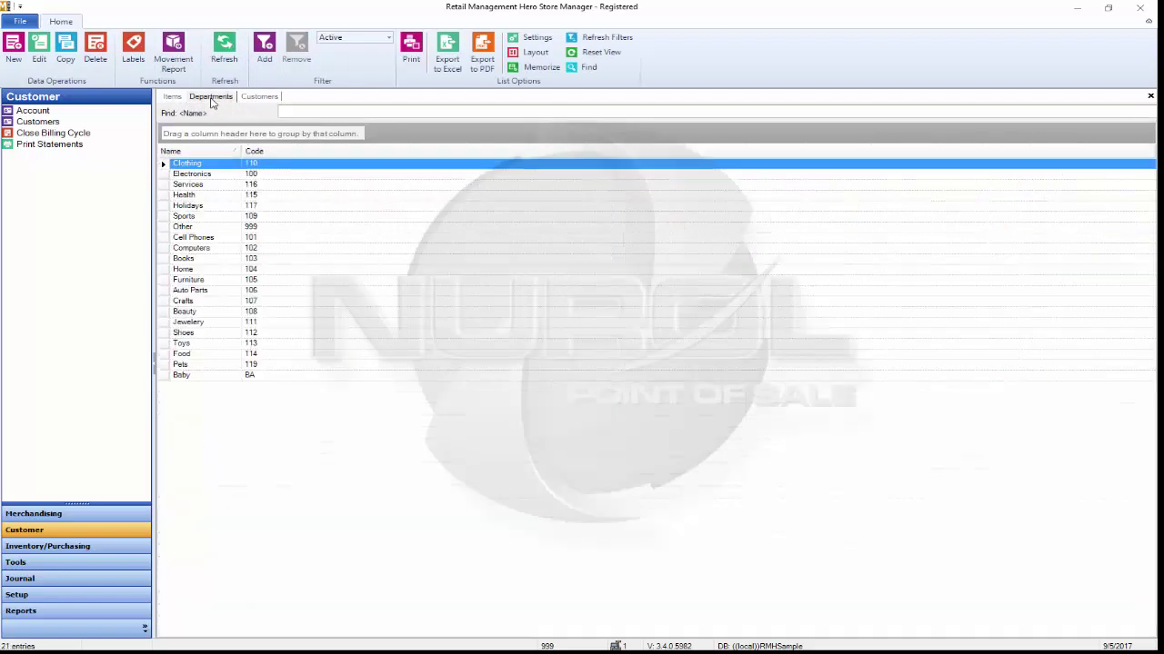
pyautogui.click(260, 96)
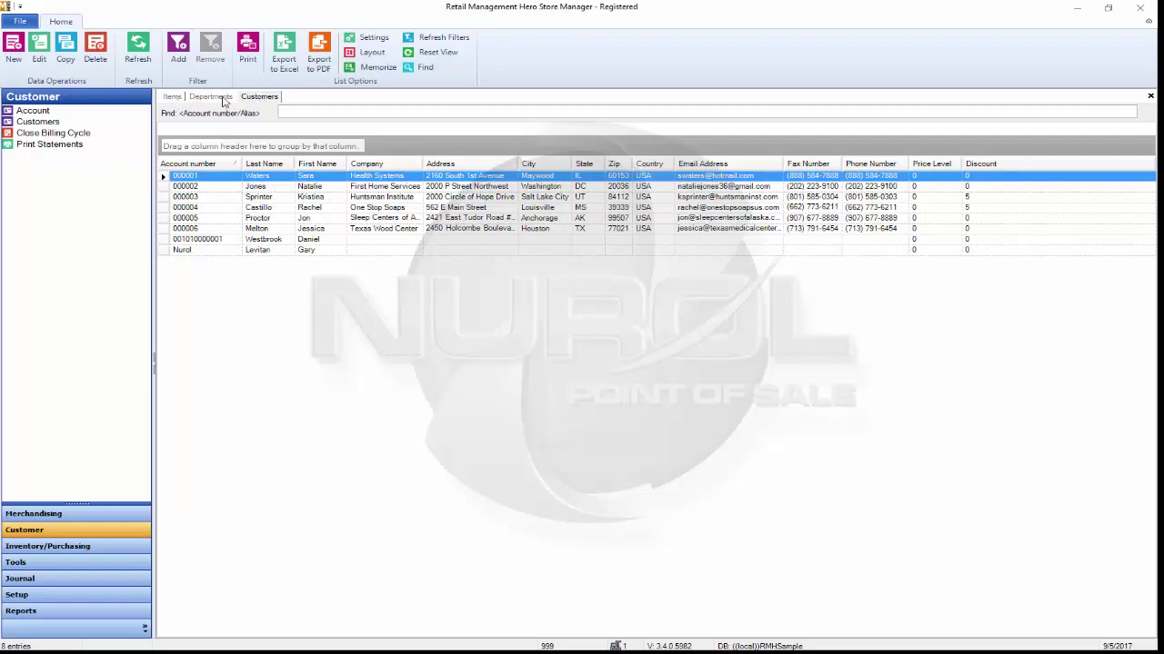
pyautogui.click(172, 98)
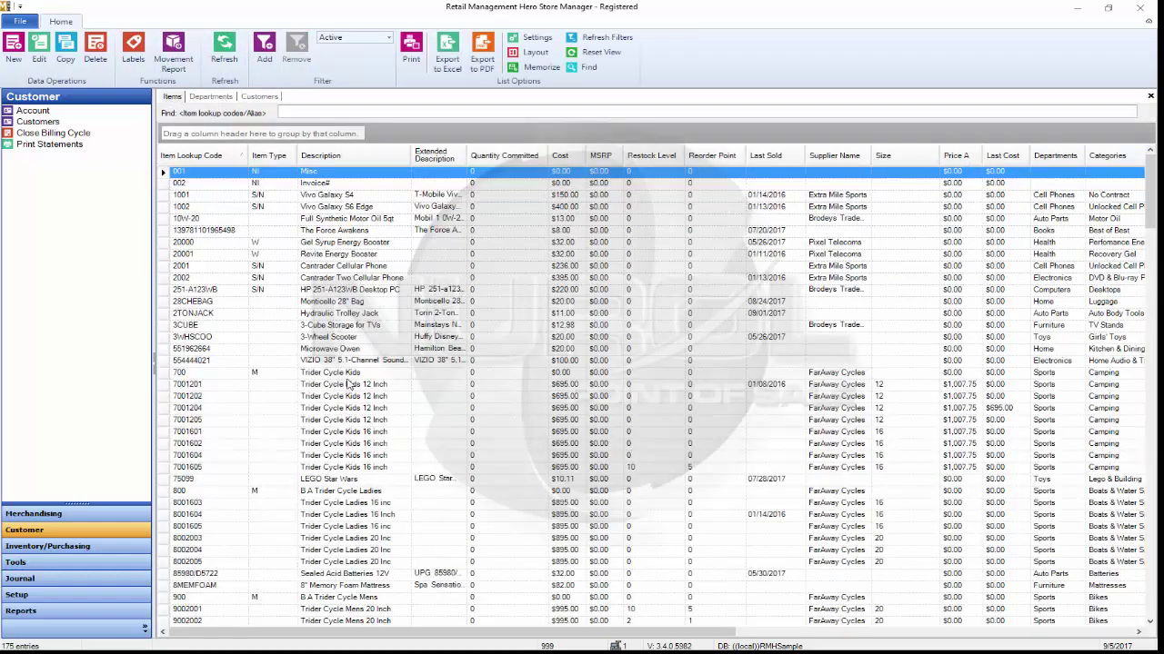
pyautogui.click(364, 399)
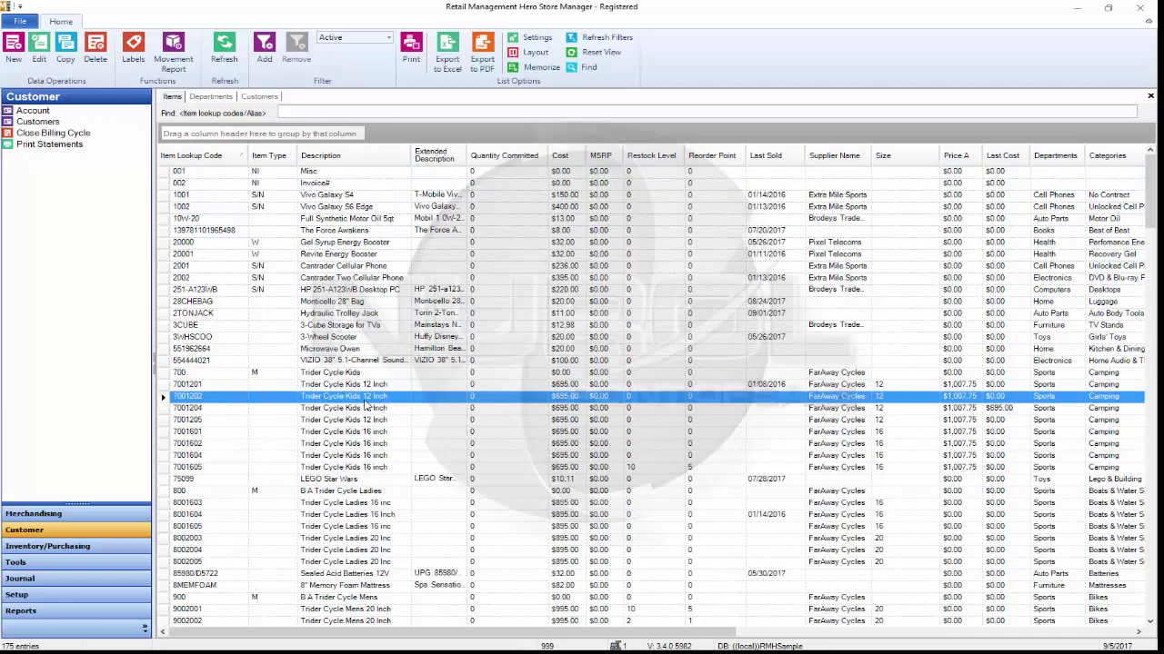
pyautogui.doubleClick(365, 405)
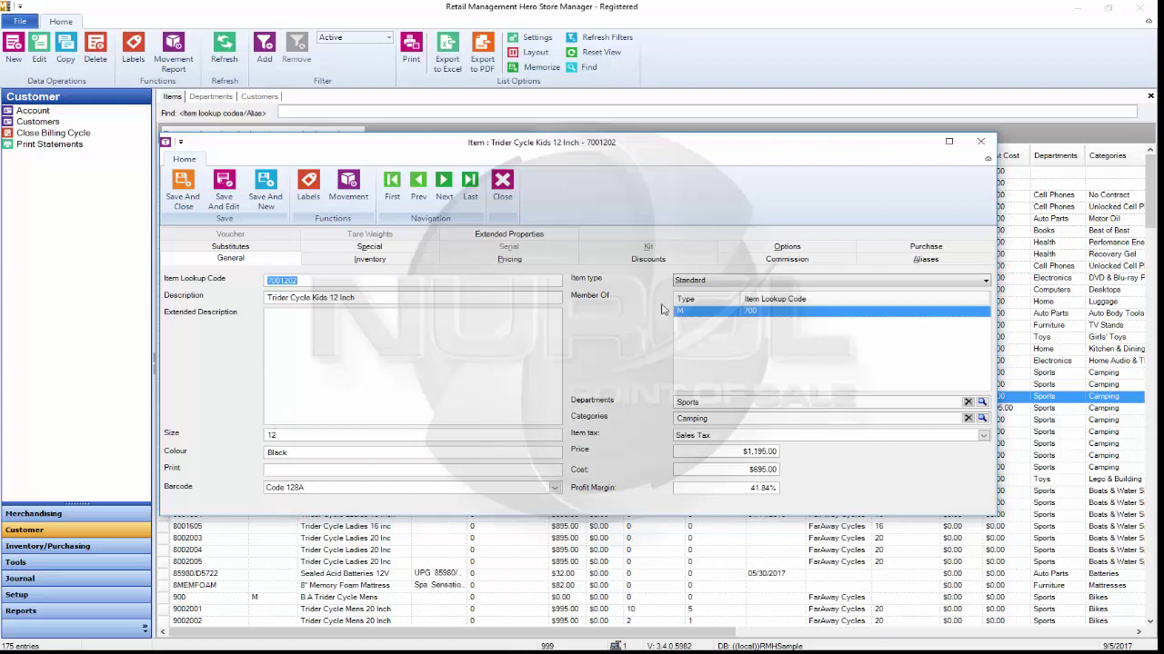
pyautogui.click(701, 282)
pyautogui.click(701, 290)
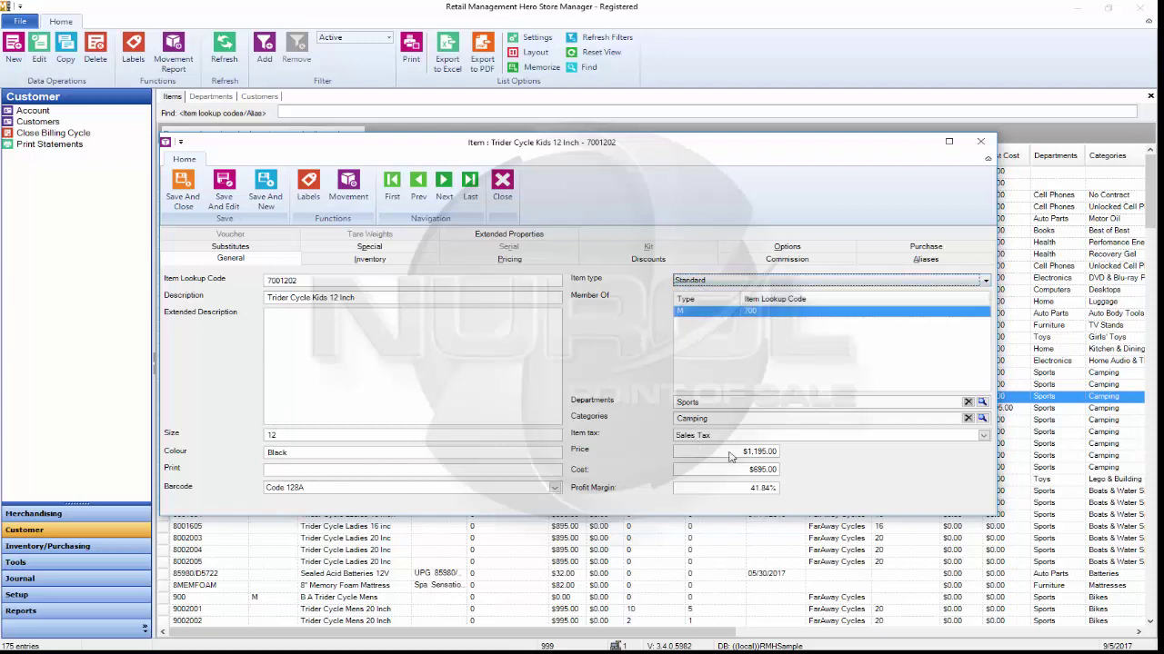
pyautogui.click(367, 259)
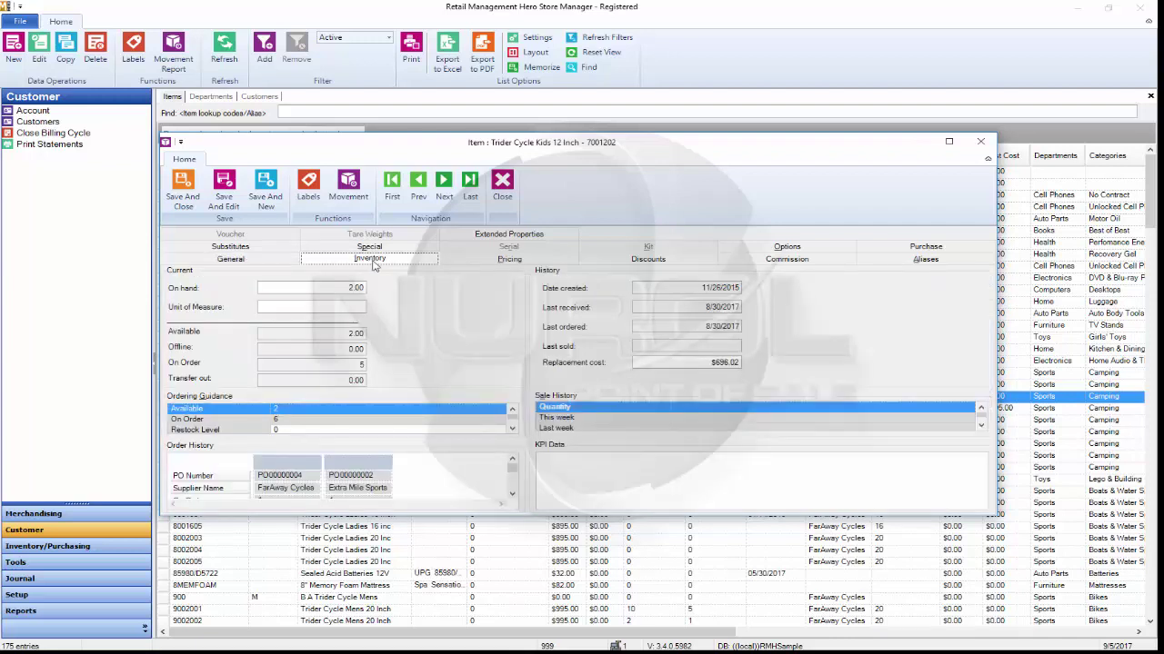
pyautogui.click(500, 263)
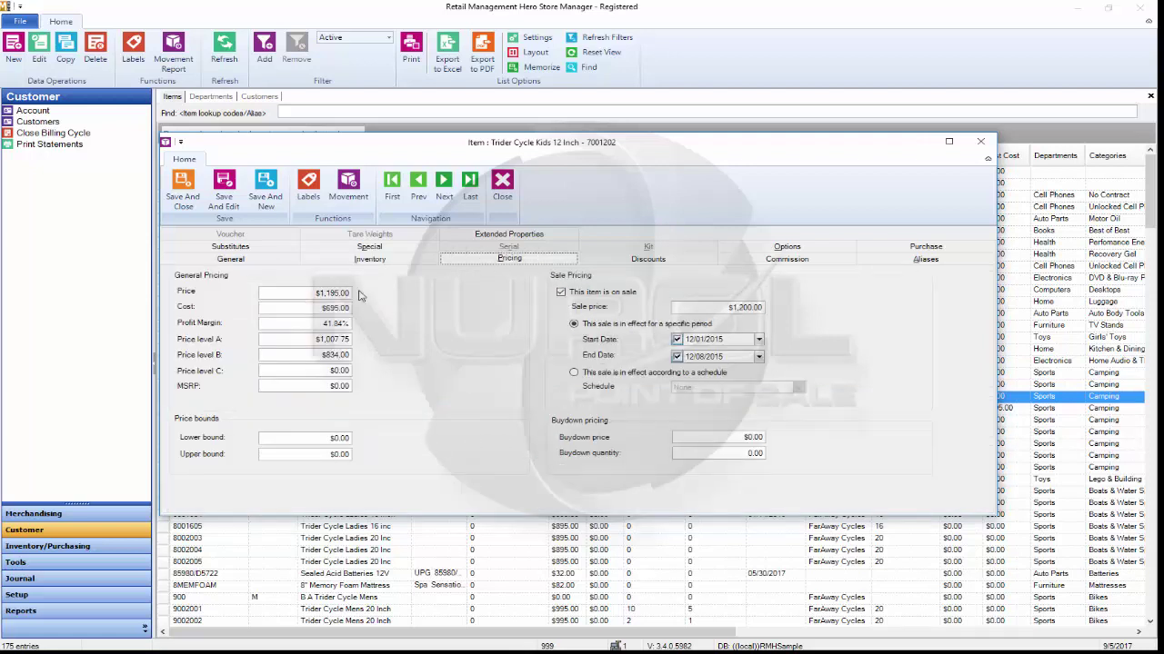
pyautogui.click(643, 261)
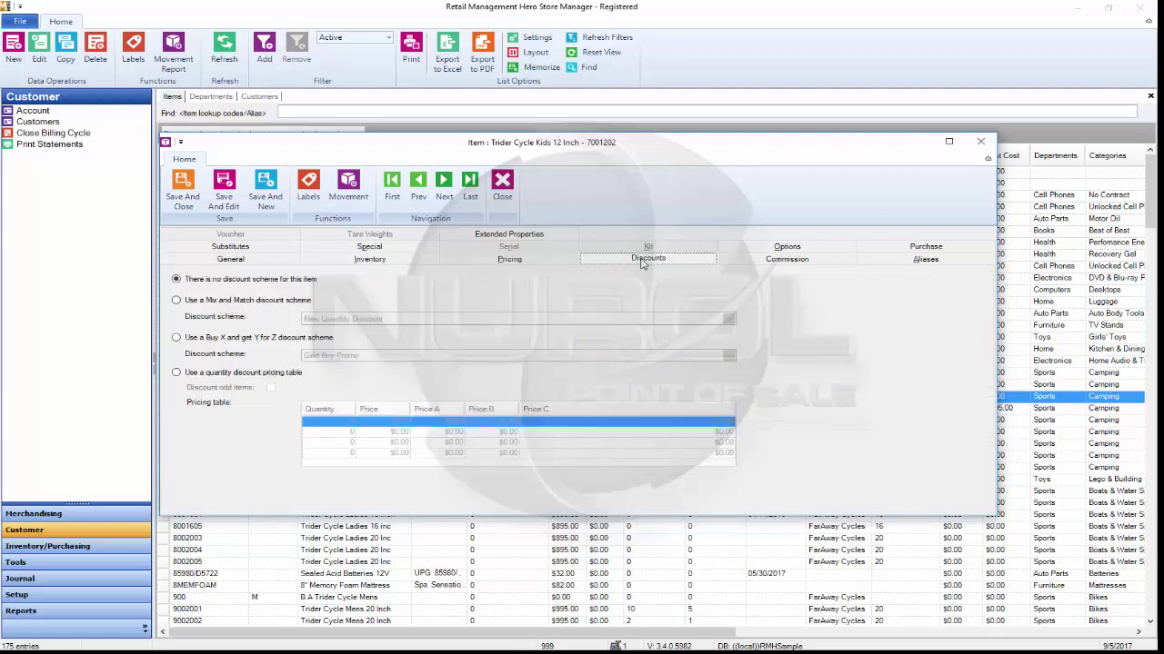
pyautogui.click(799, 264)
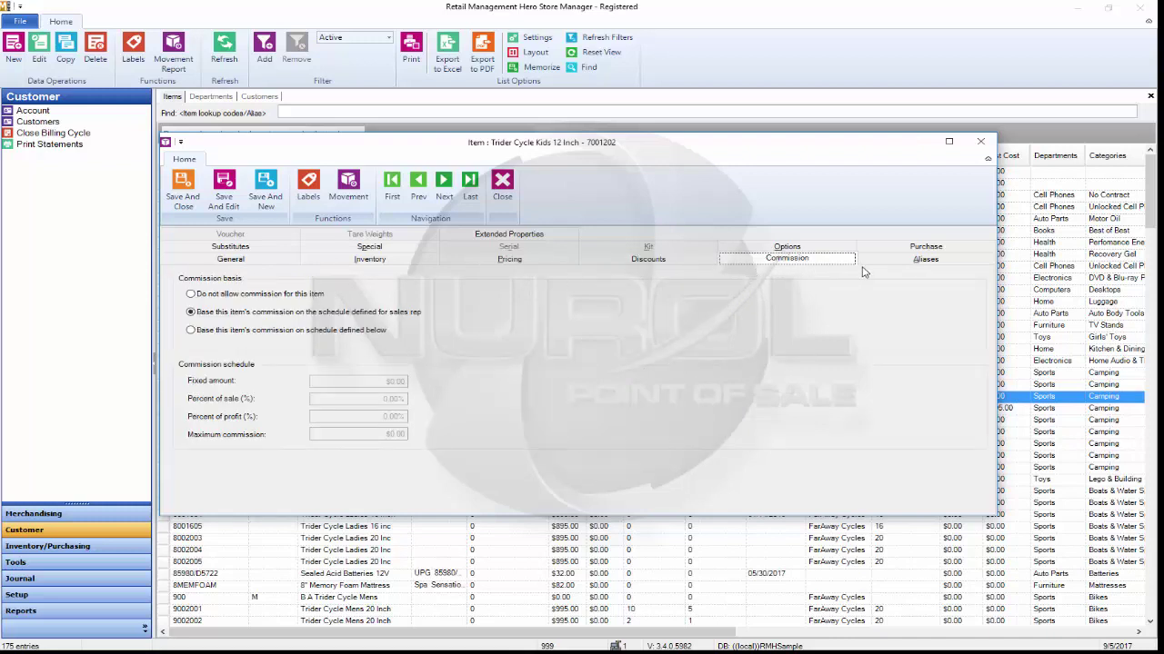
pyautogui.click(503, 188)
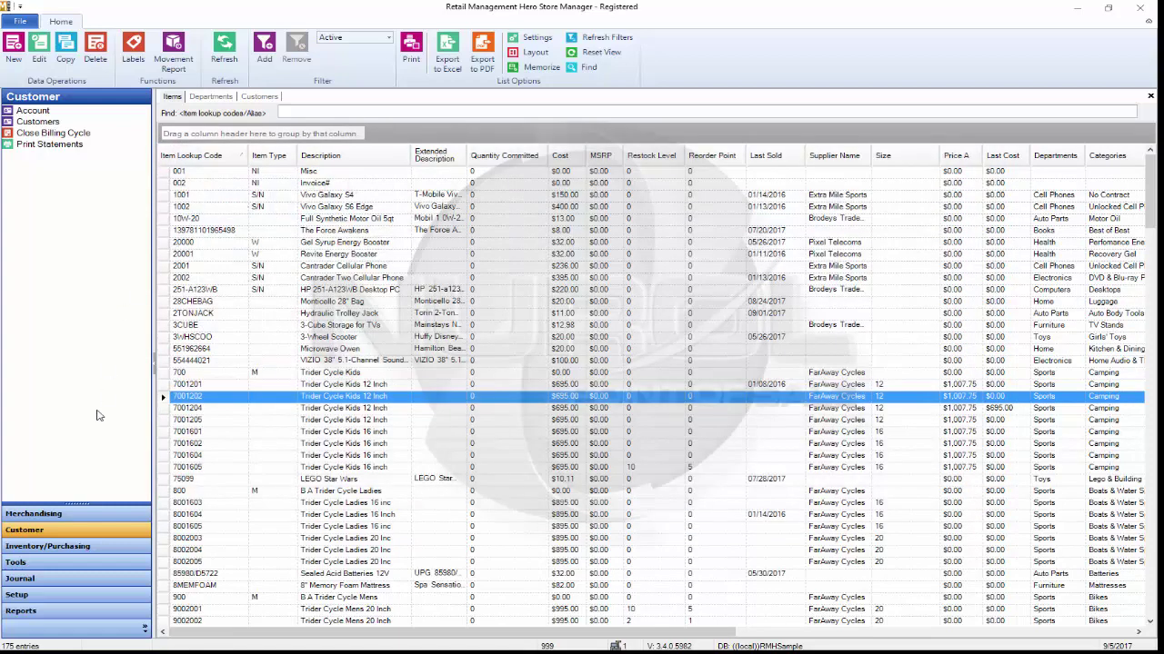
# Load batch 8's ZZ Report in the Journal Viewer, then close the viewer to return to Items
pyautogui.click(53, 580)
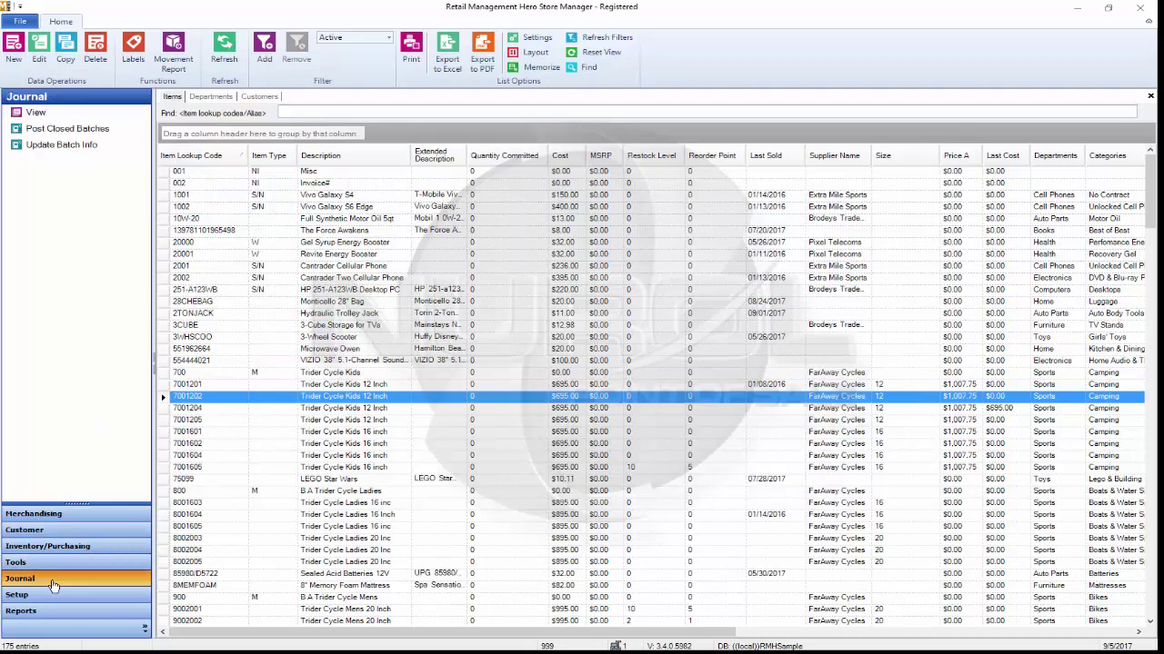
pyautogui.click(42, 118)
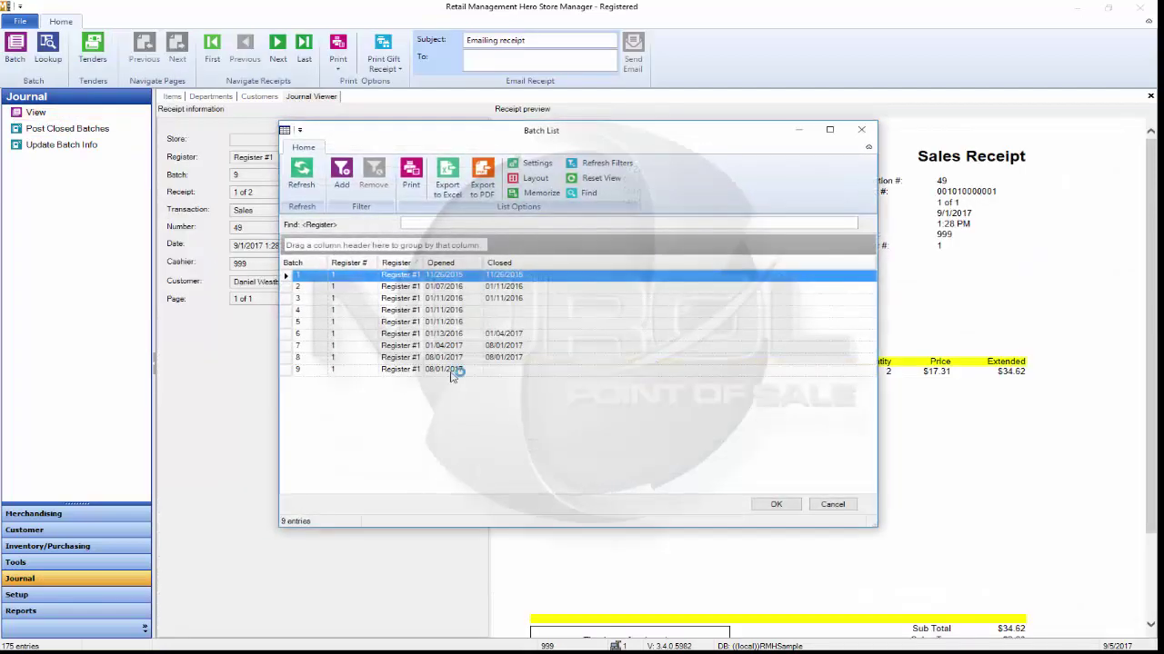
pyautogui.doubleClick(487, 361)
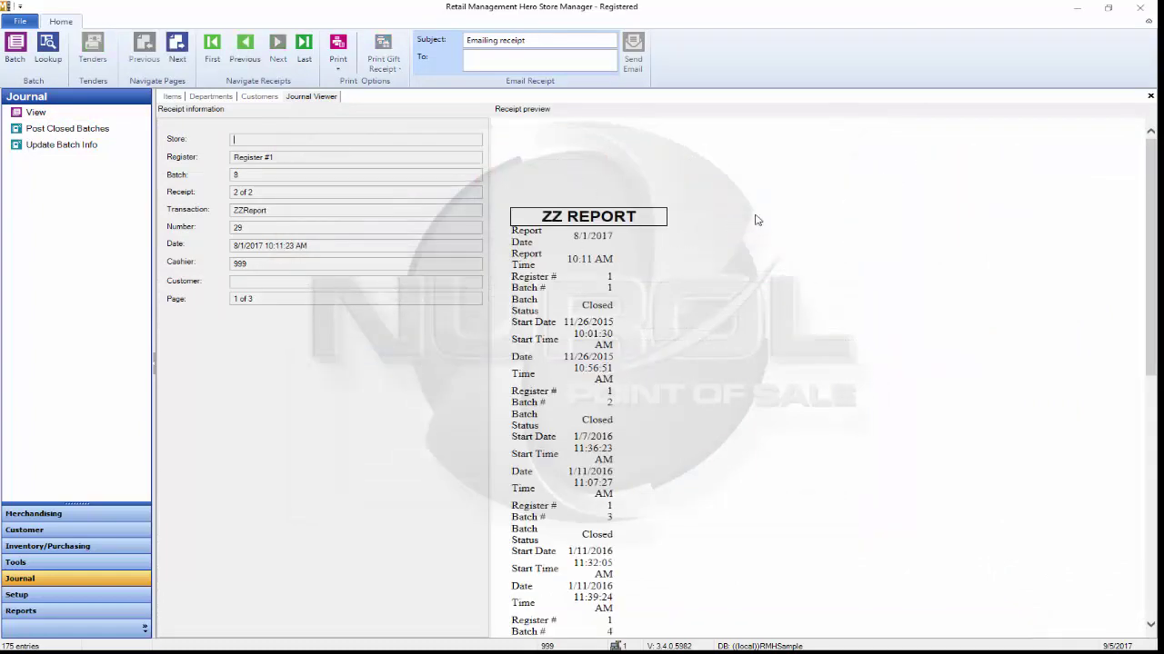
pyautogui.click(1150, 95)
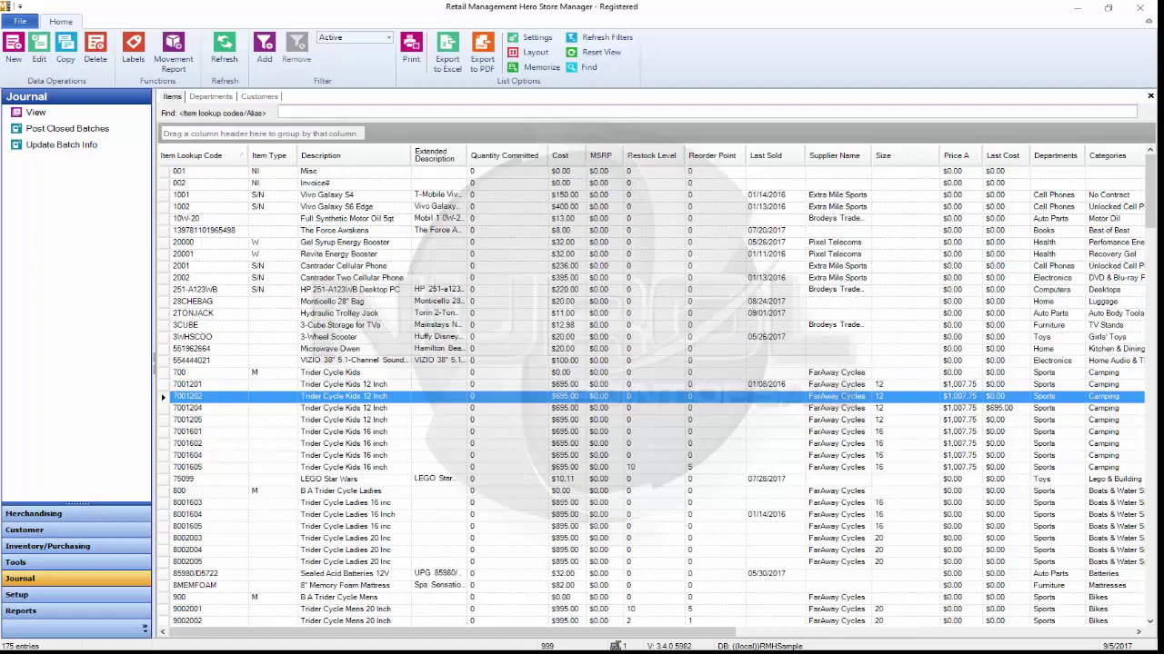
# Open the Standard > Sales Detailed Sales report filter, keeping Field Account with operator Equal to
pyautogui.click(50, 612)
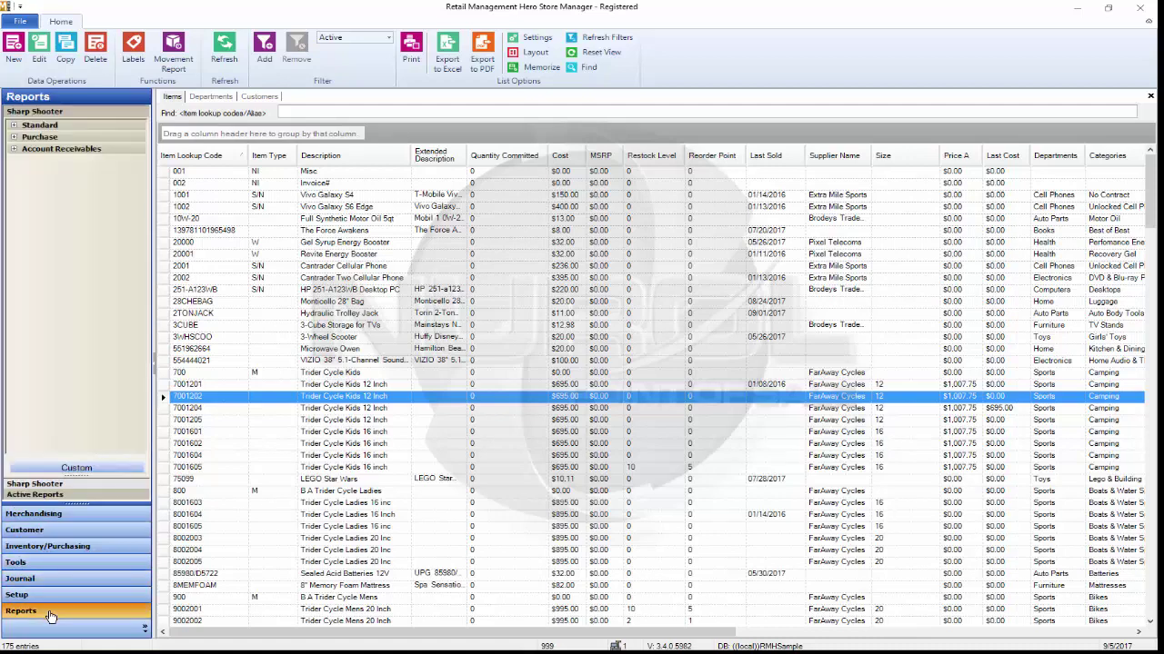
pyautogui.click(14, 125)
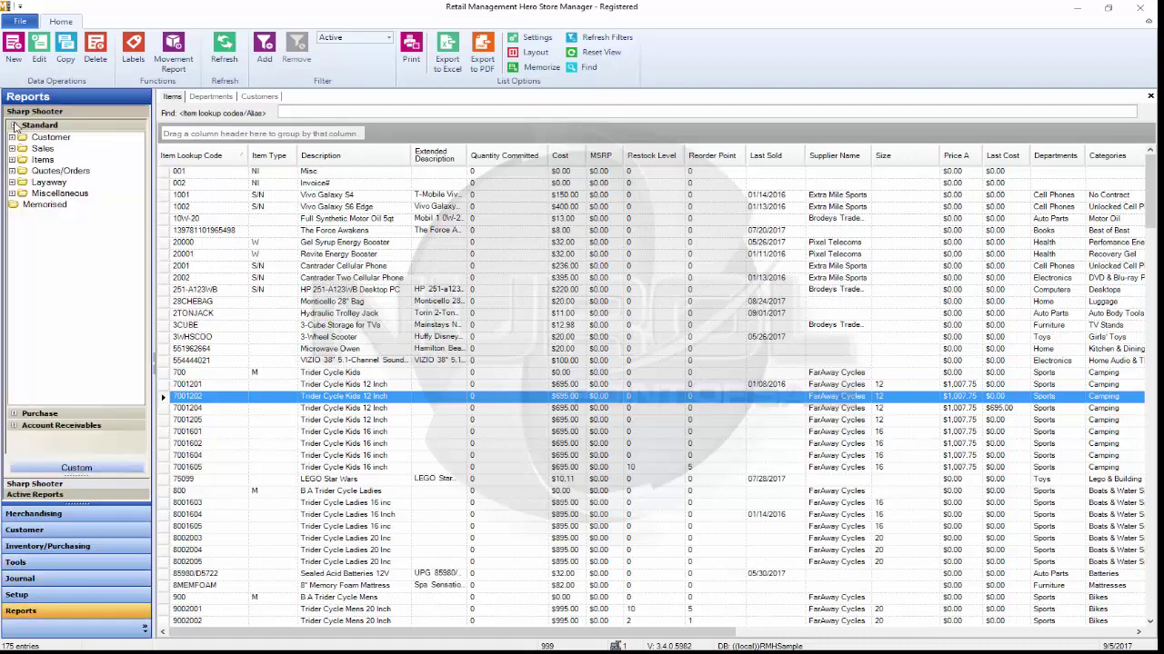
pyautogui.click(12, 149)
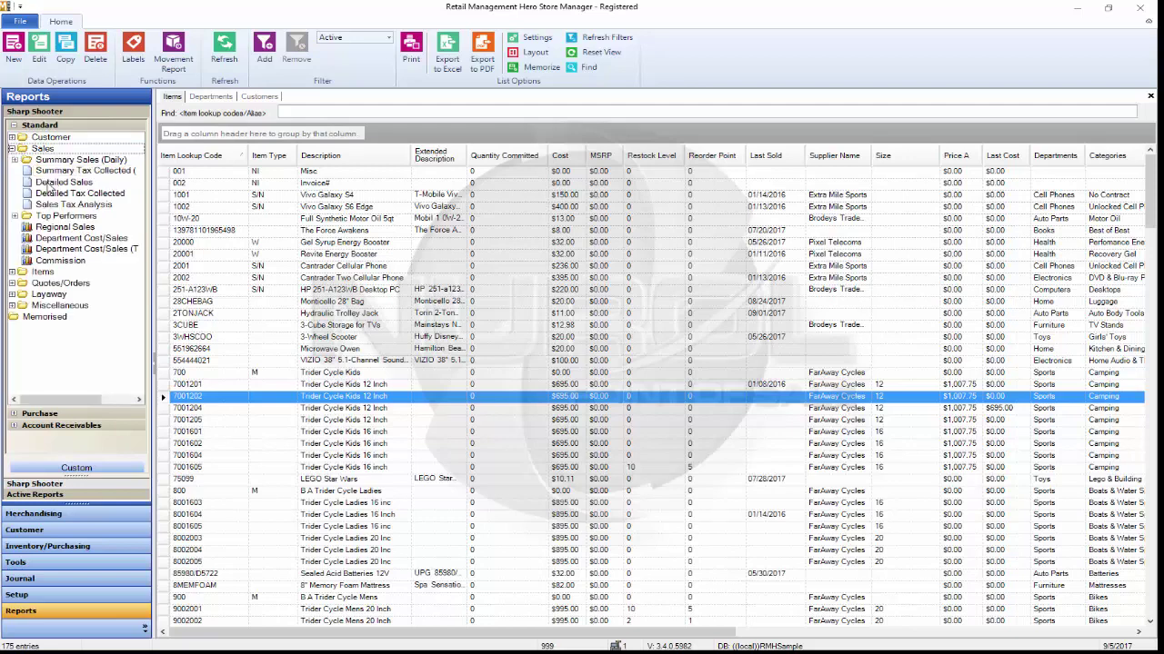
pyautogui.click(12, 273)
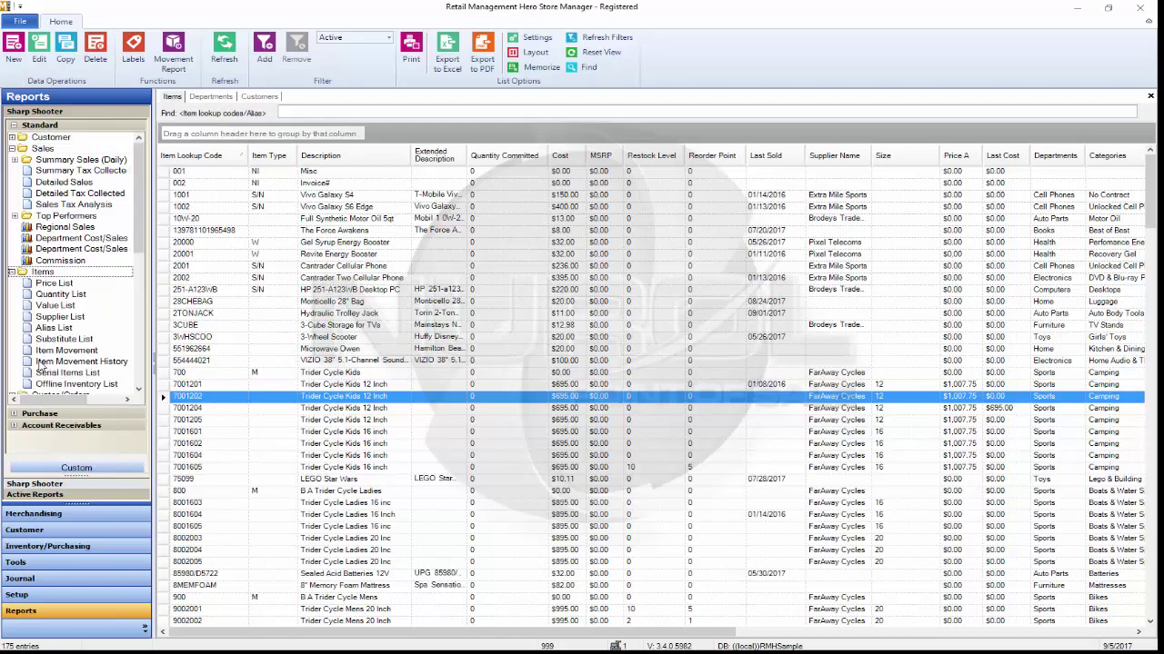
pyautogui.doubleClick(66, 185)
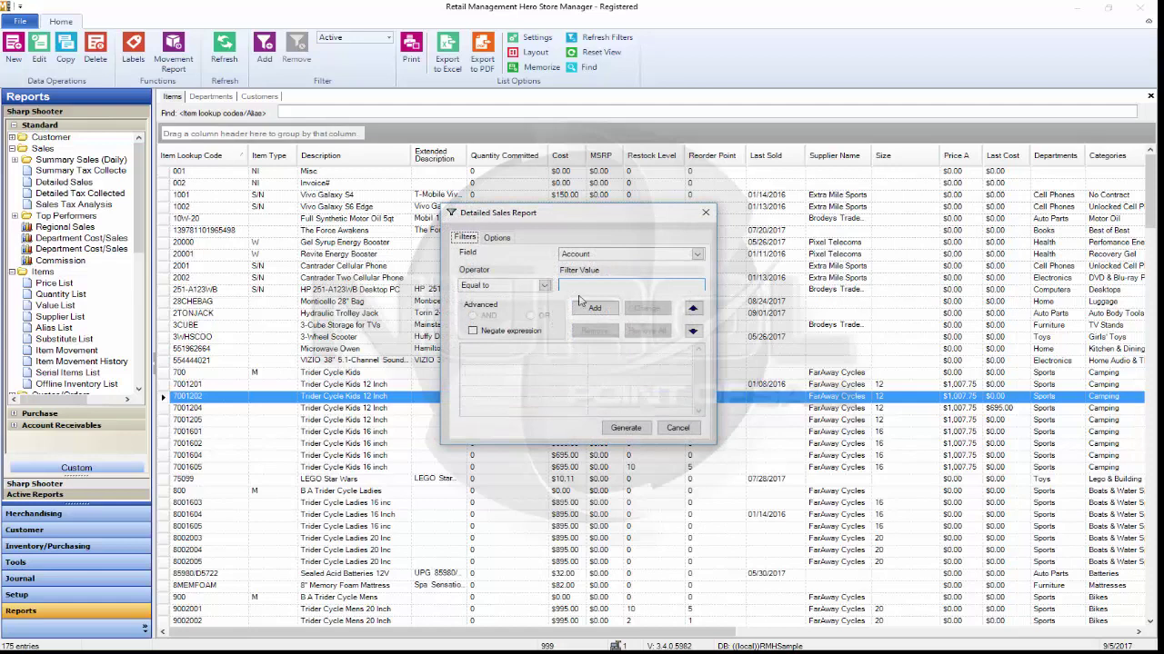
pyautogui.click(697, 255)
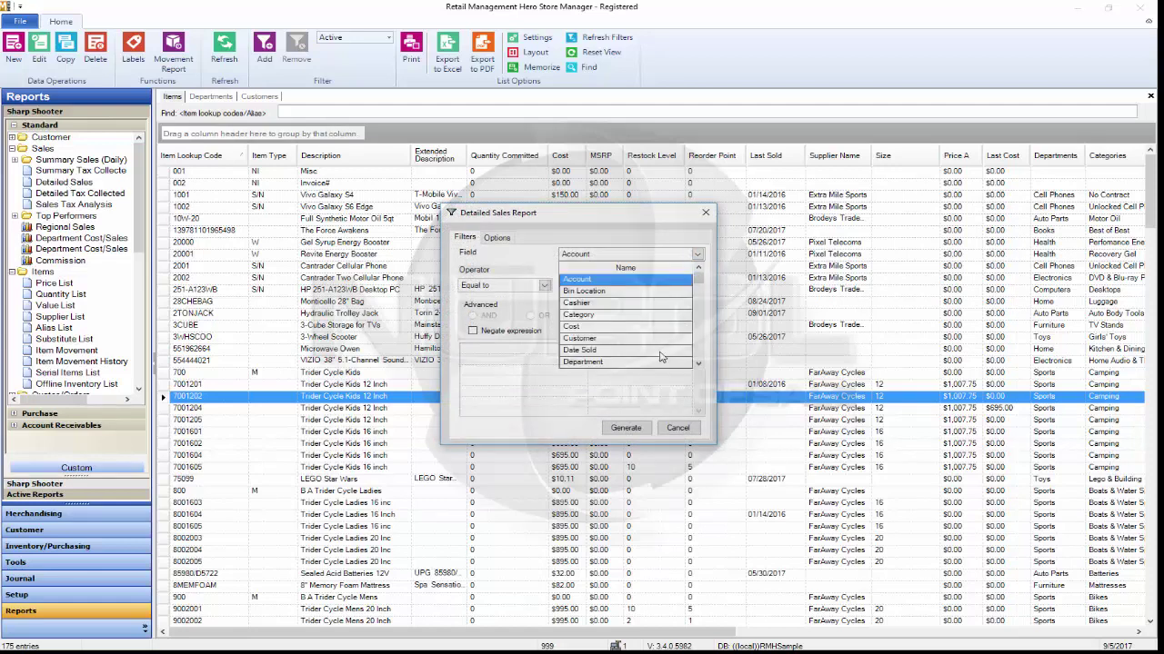
pyautogui.click(541, 255)
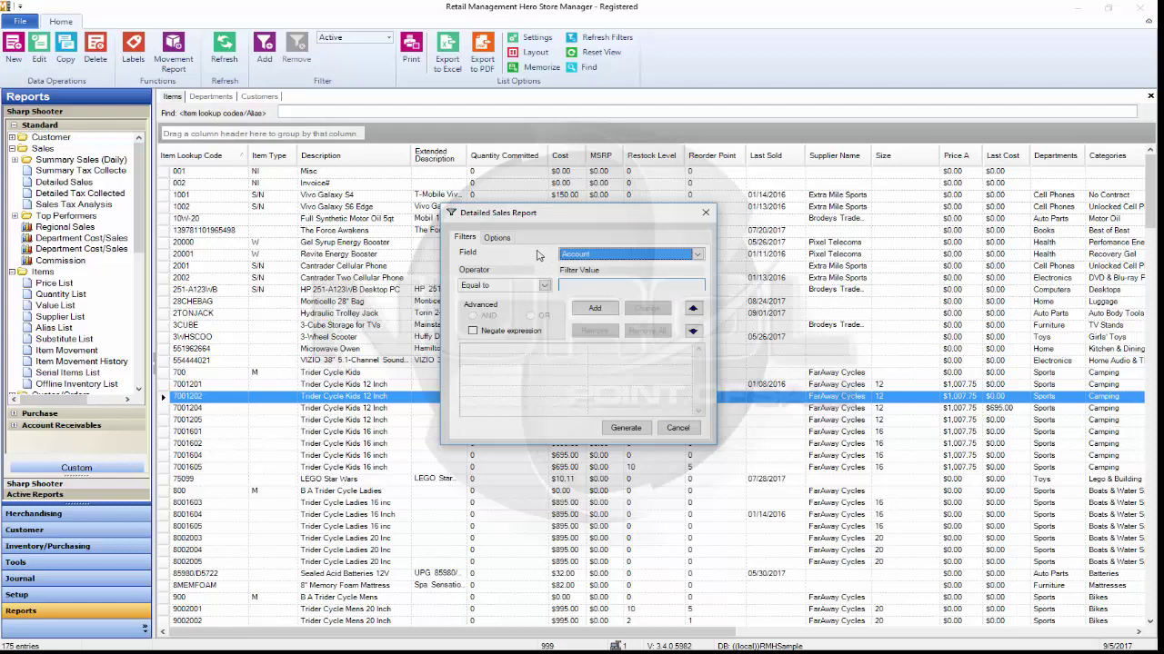
# Generate the Central Stores Detailed Sales report, close it, and return to Merchandising
pyautogui.click(625, 427)
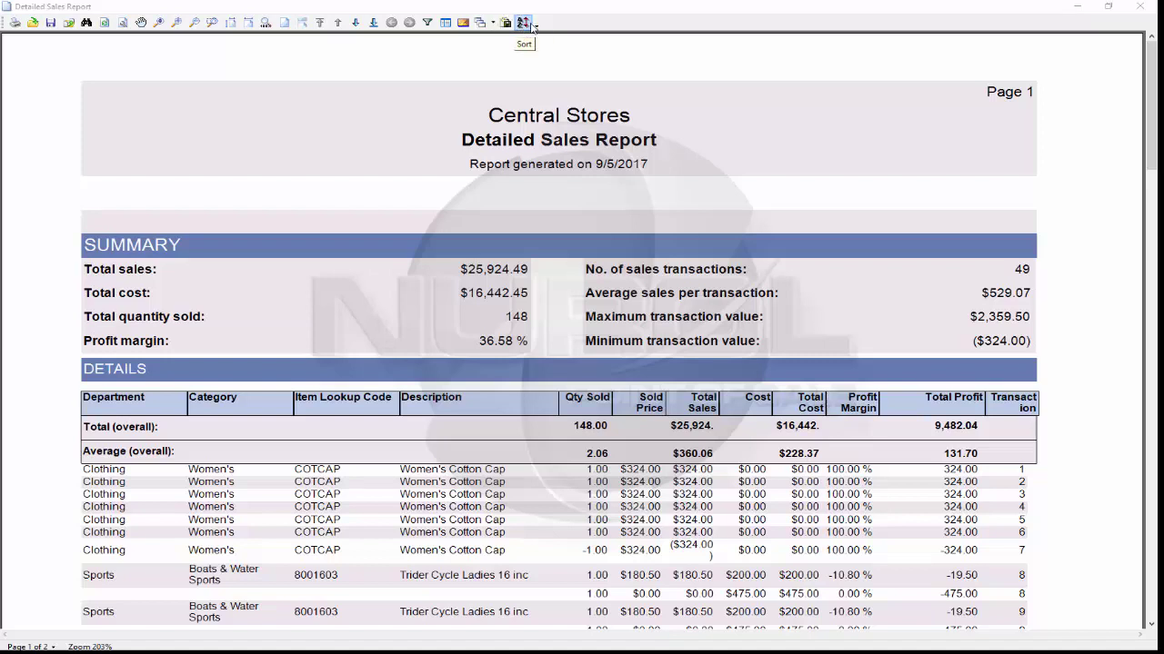
pyautogui.click(1142, 9)
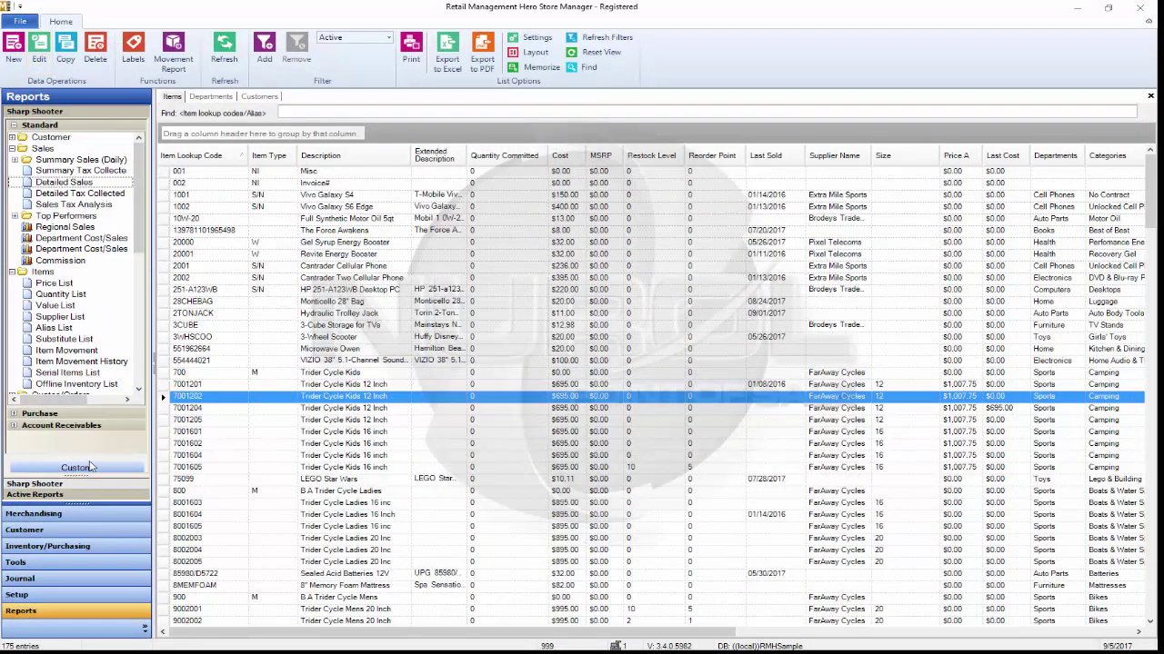
pyautogui.click(80, 519)
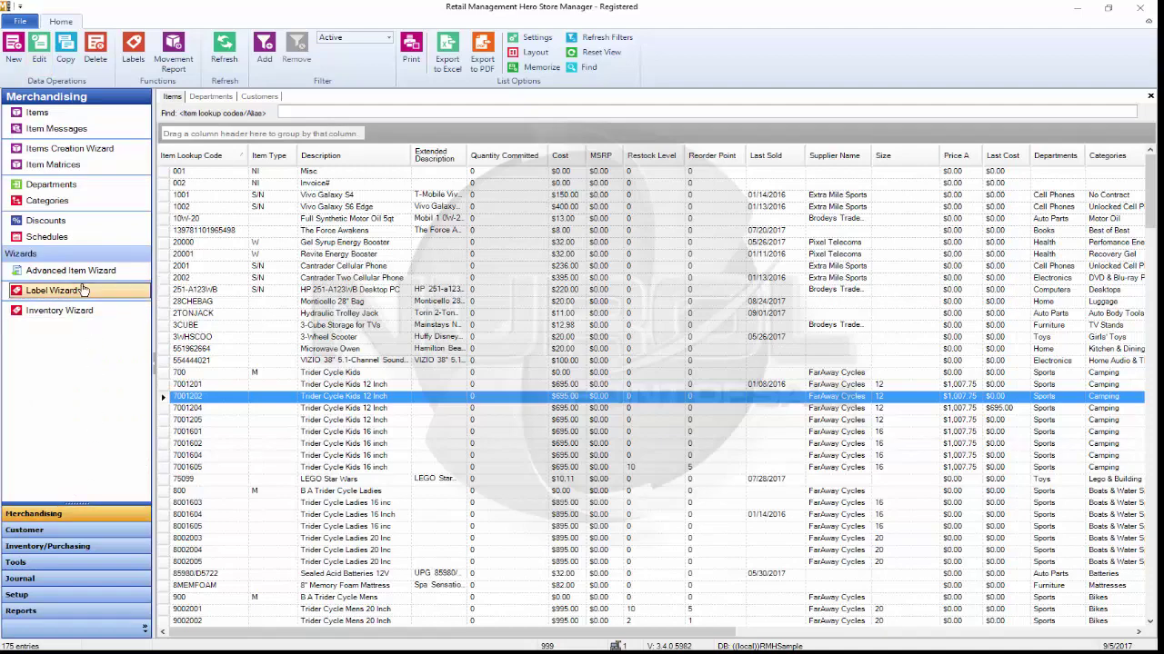
# Minimize Store Manager, launch RMH POS and sign in with the user ID
pyautogui.click(1076, 7)
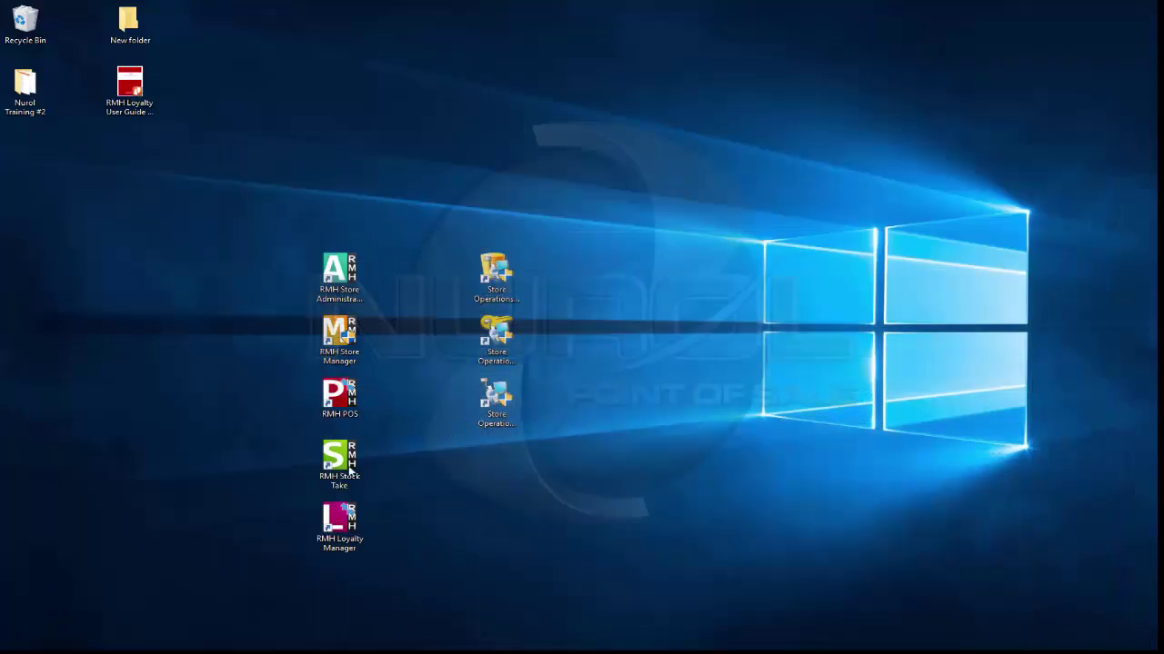
pyautogui.doubleClick(344, 391)
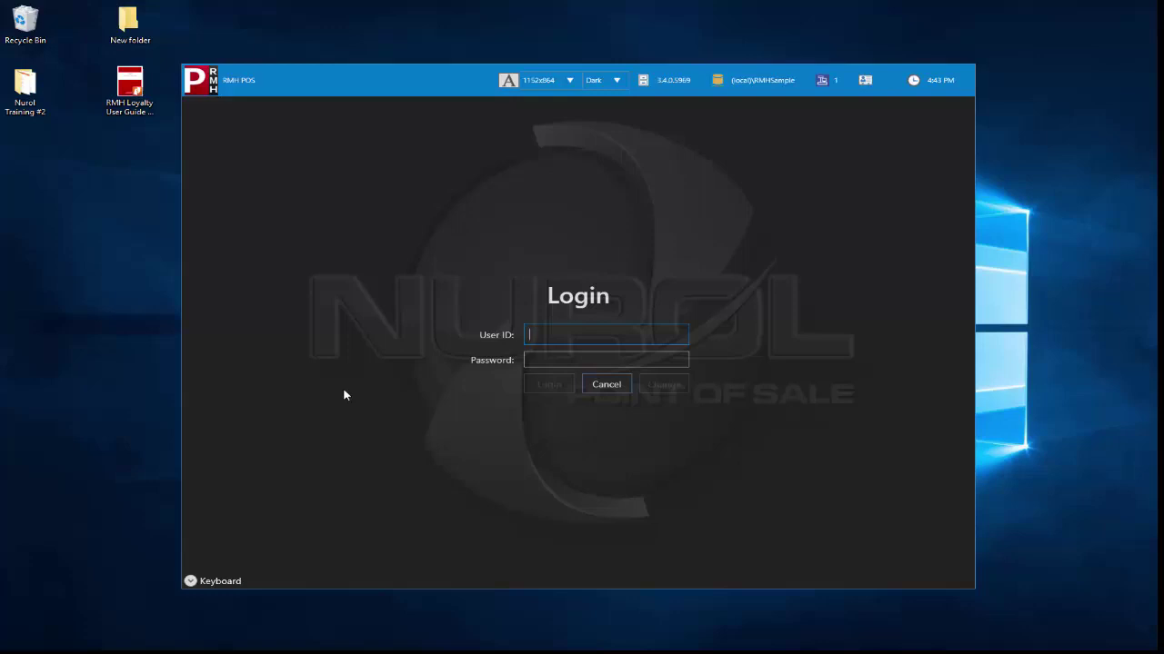
pyautogui.write('999')
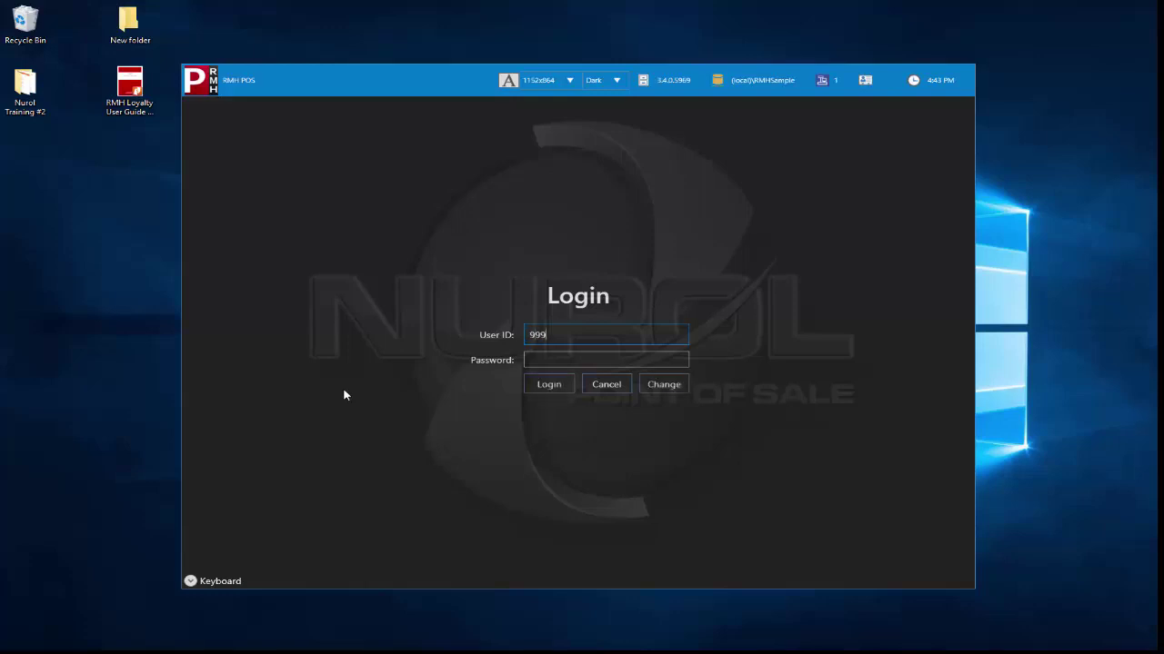
pyautogui.press('Return')
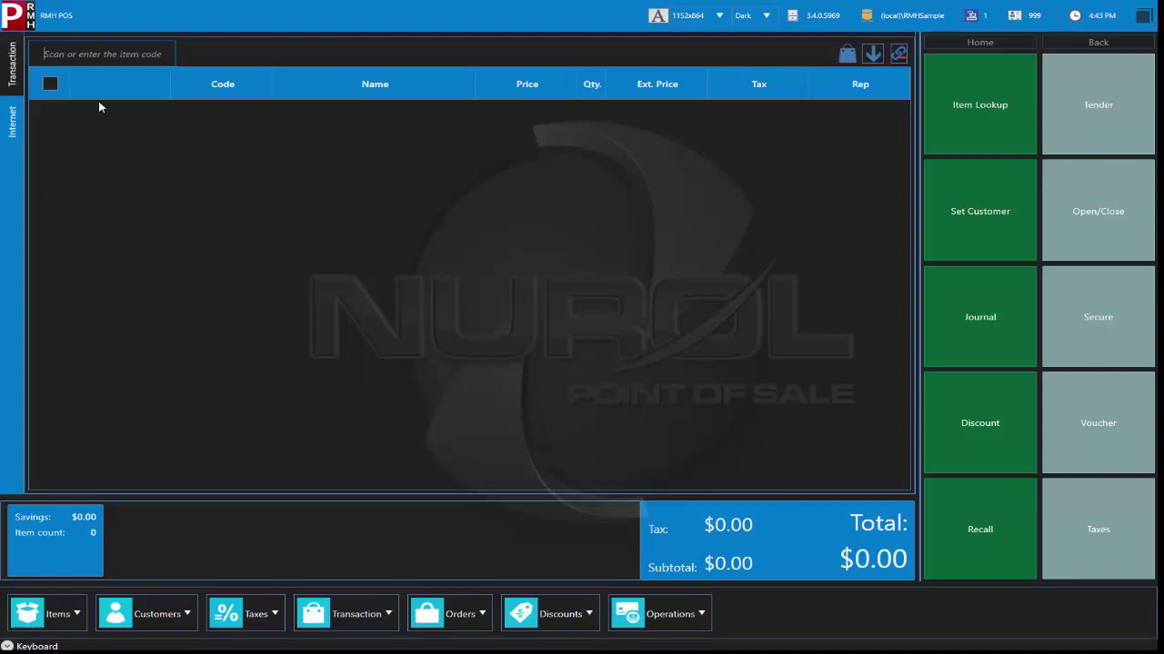
pyautogui.click(49, 52)
pyautogui.click(765, 16)
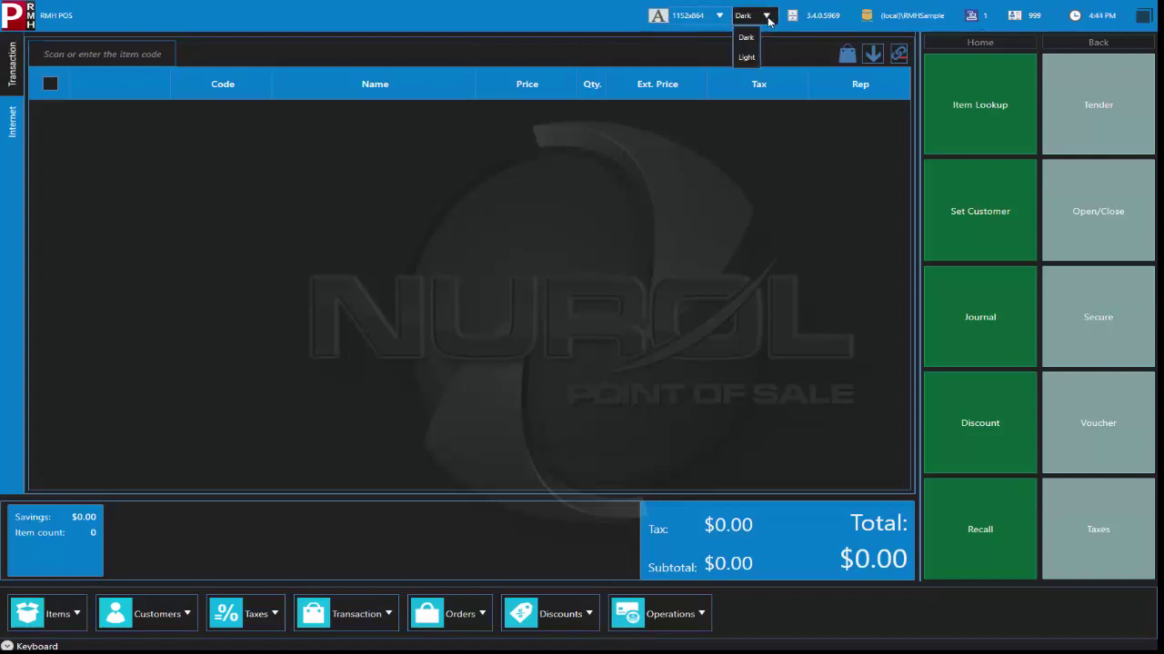
pyautogui.click(746, 58)
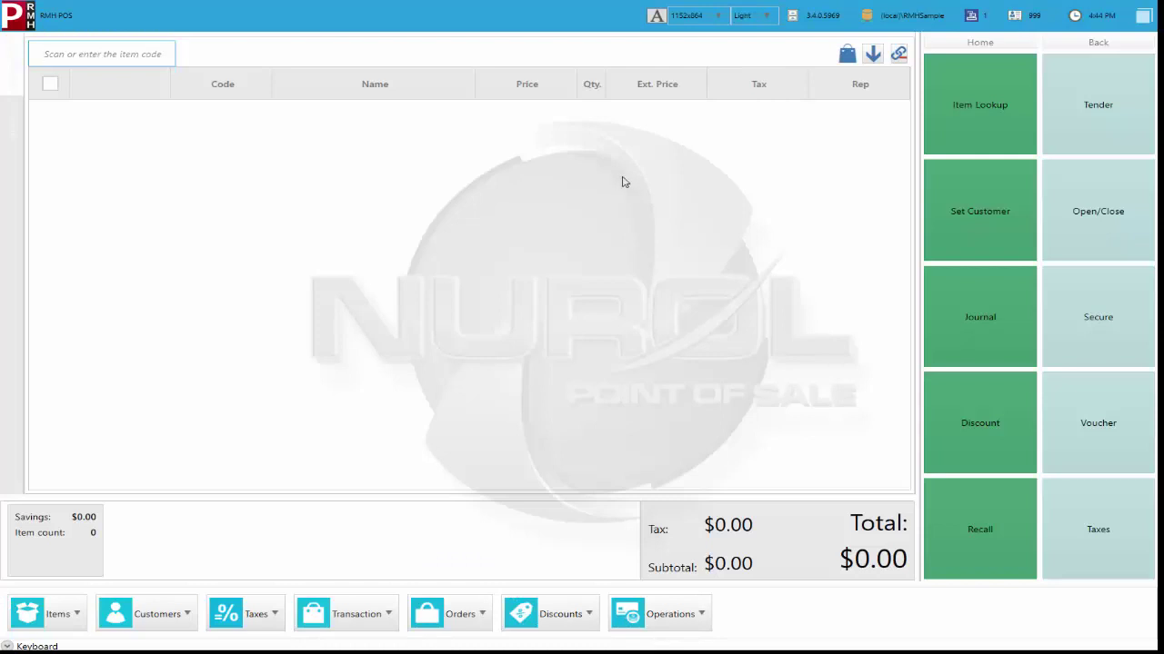
pyautogui.click(765, 17)
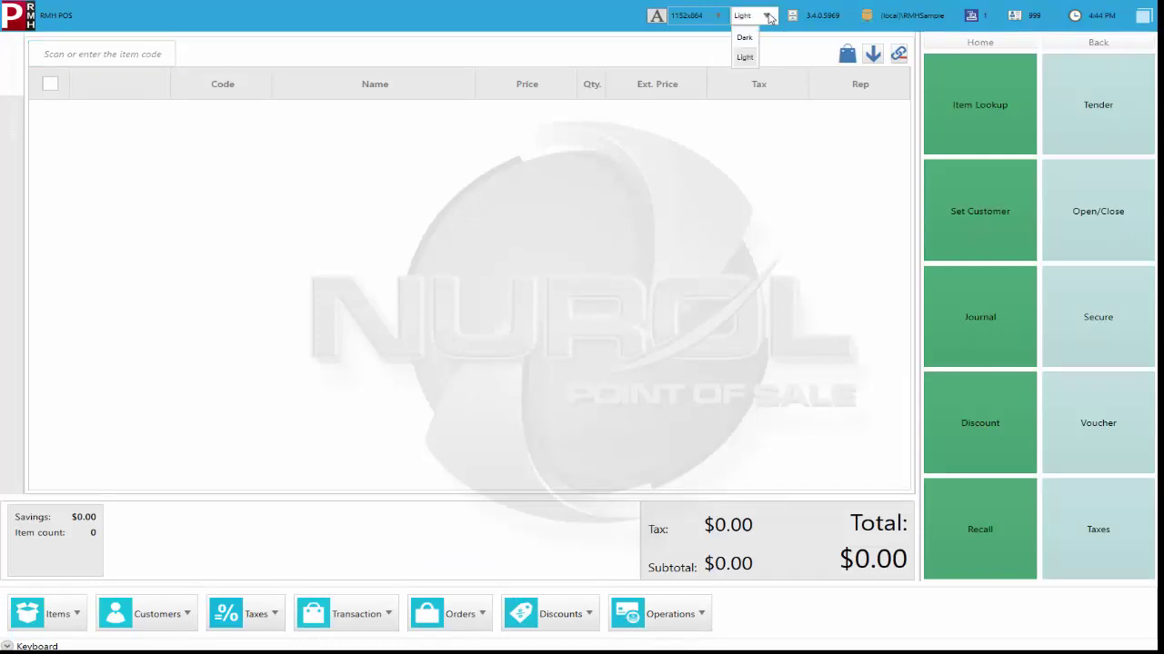
pyautogui.click(753, 39)
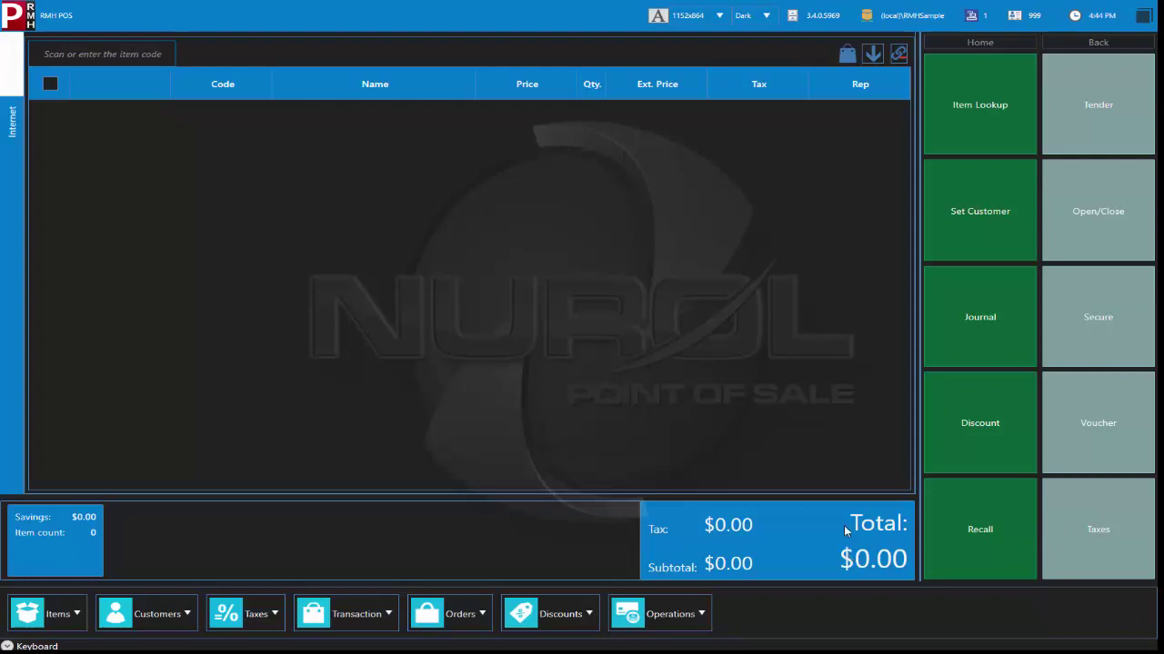
pyautogui.click(74, 616)
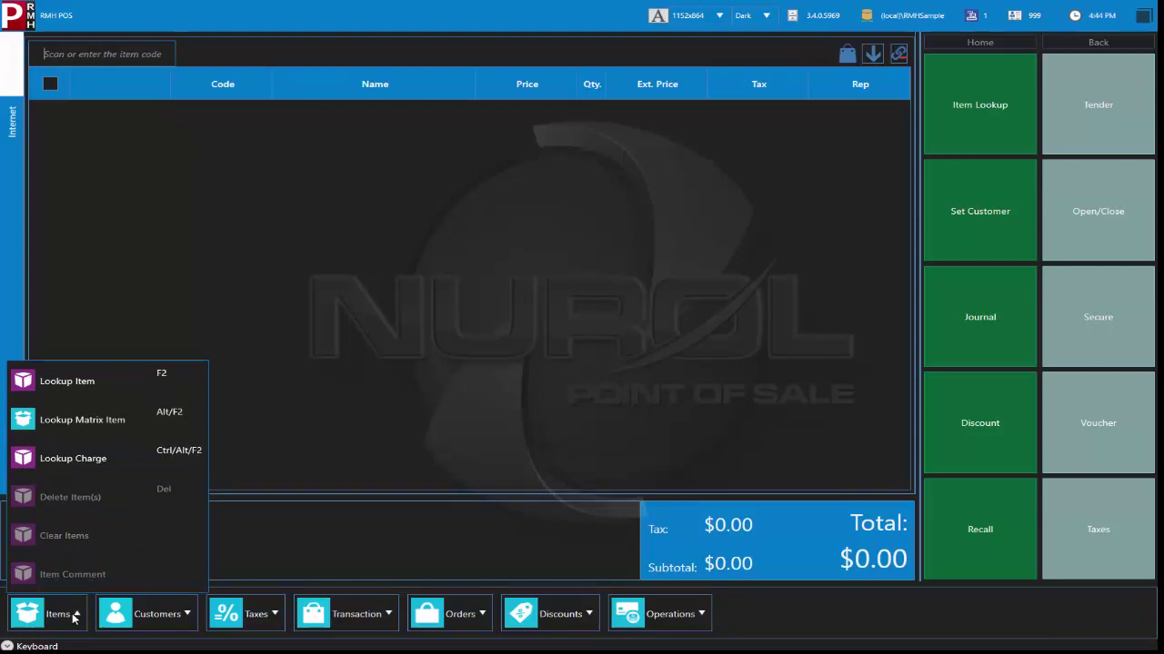
pyautogui.click(158, 381)
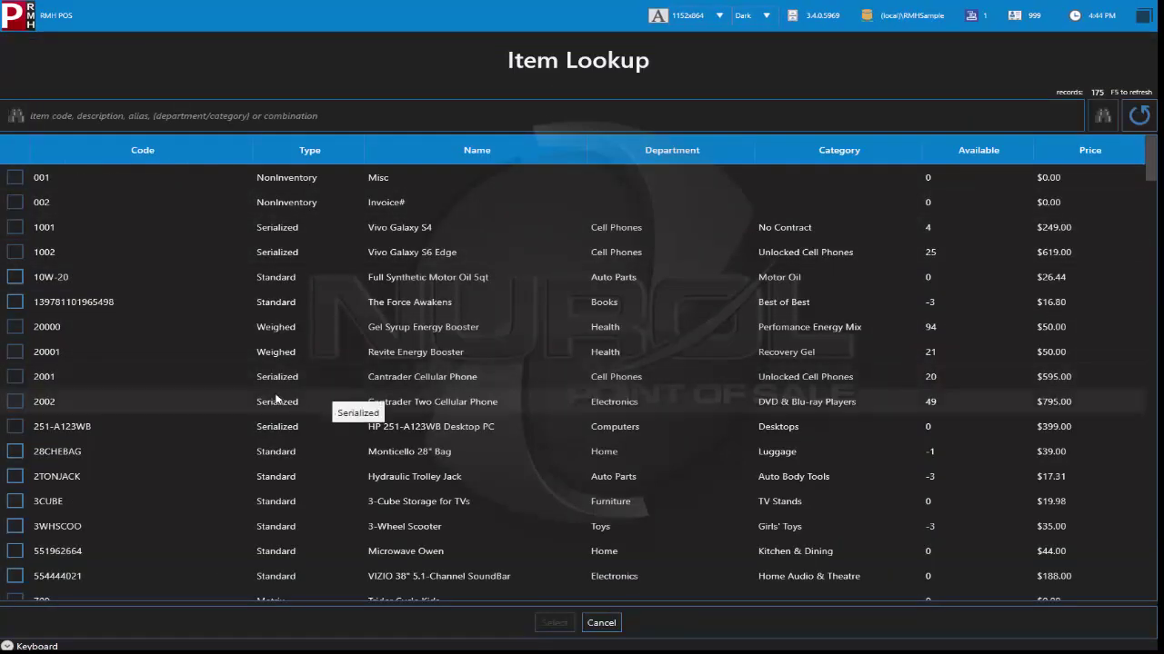
pyautogui.click(329, 529)
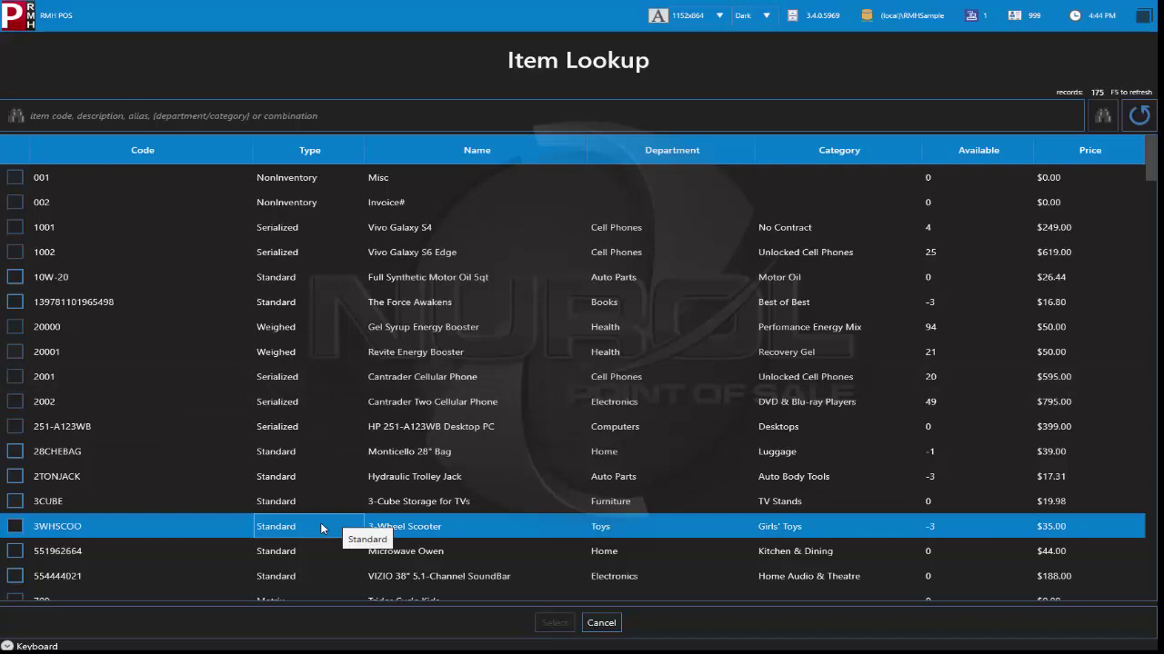
pyautogui.click(555, 623)
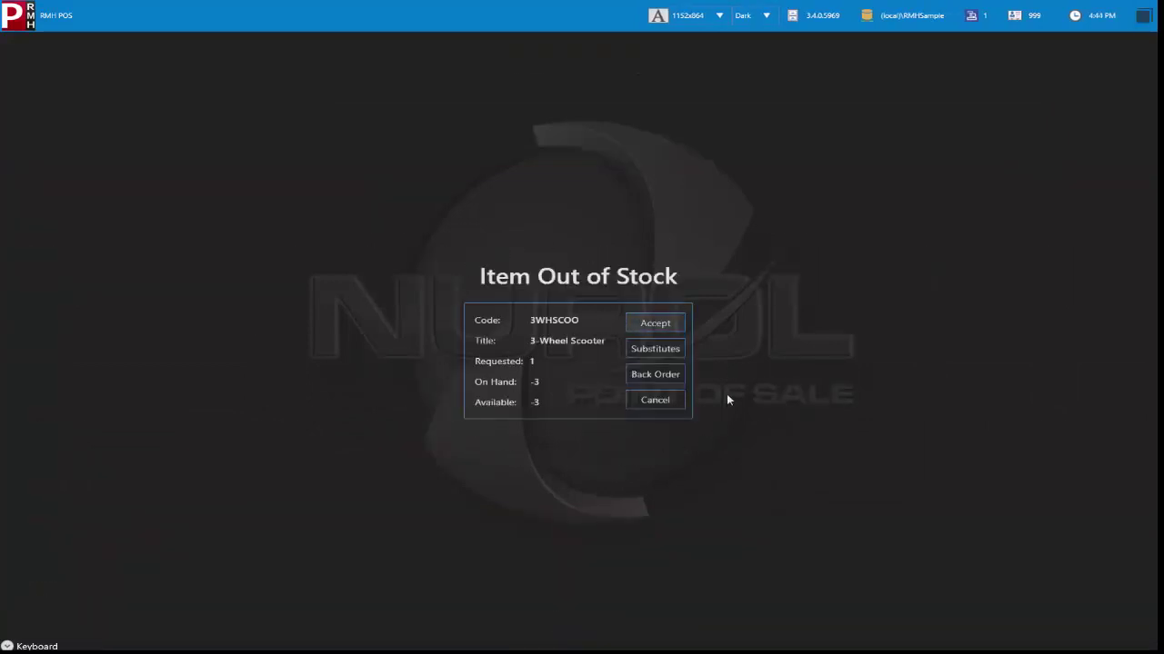
pyautogui.click(664, 318)
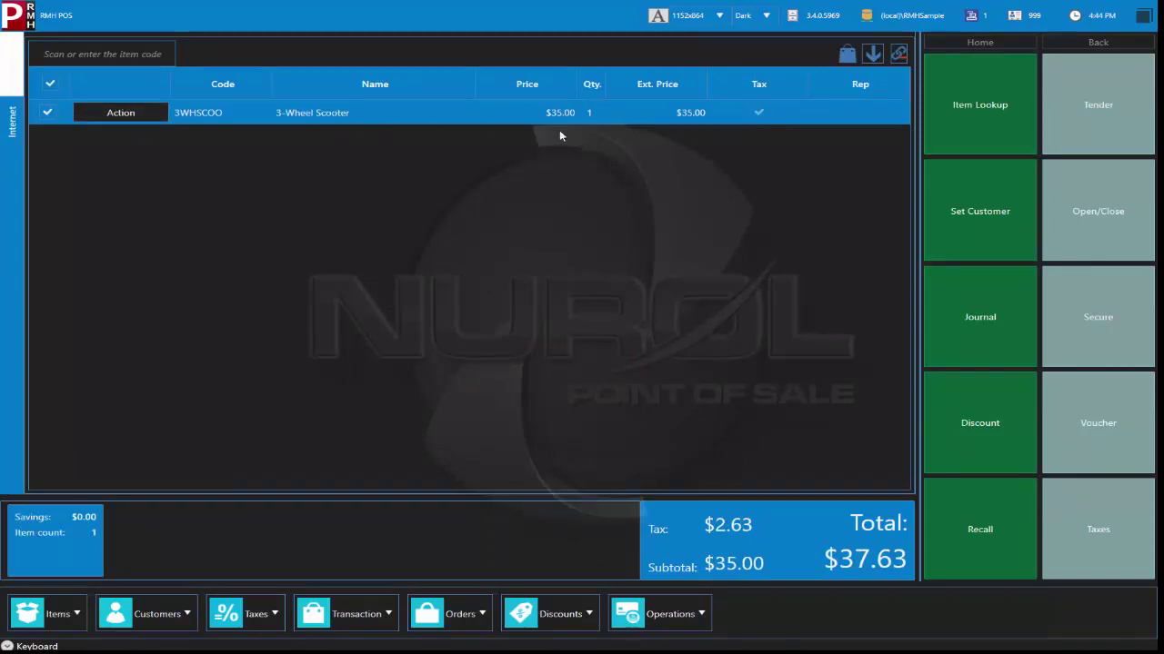
pyautogui.click(120, 112)
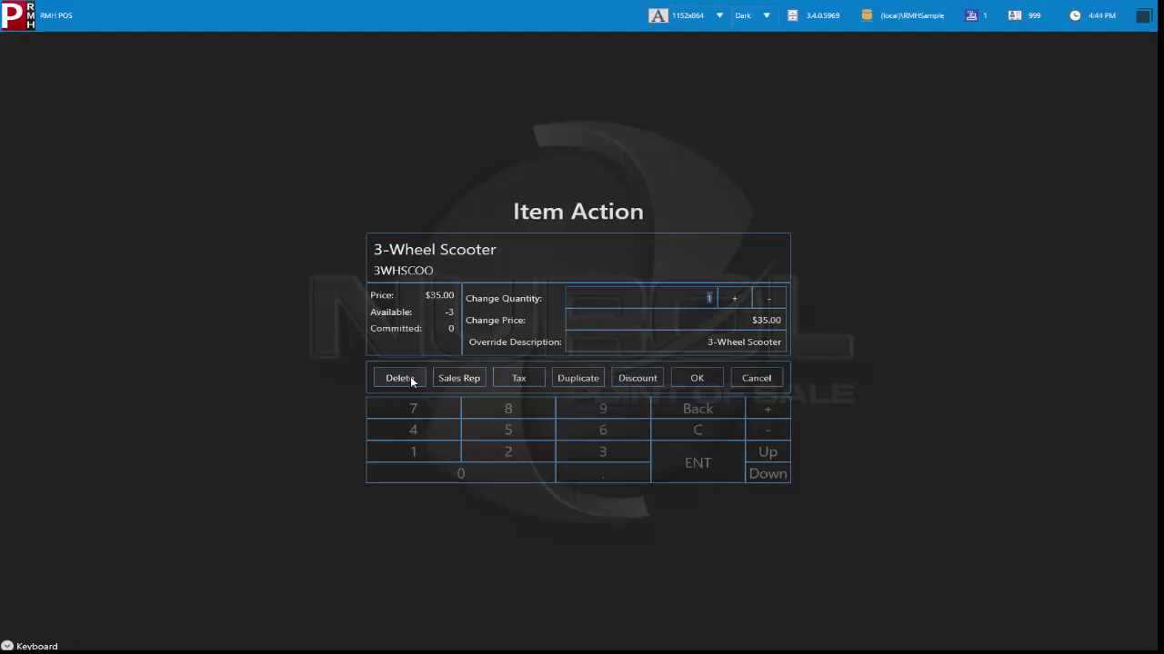
pyautogui.click(711, 378)
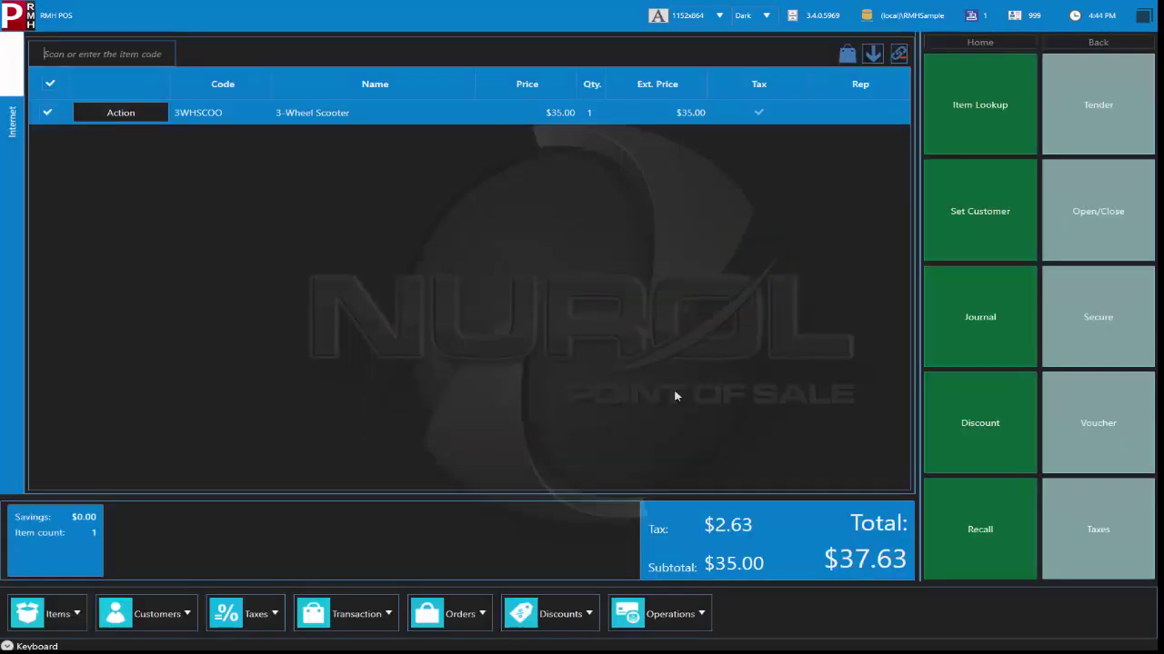
# Look through the Customers, Taxes and Transaction menus and their submenus
pyautogui.click(178, 616)
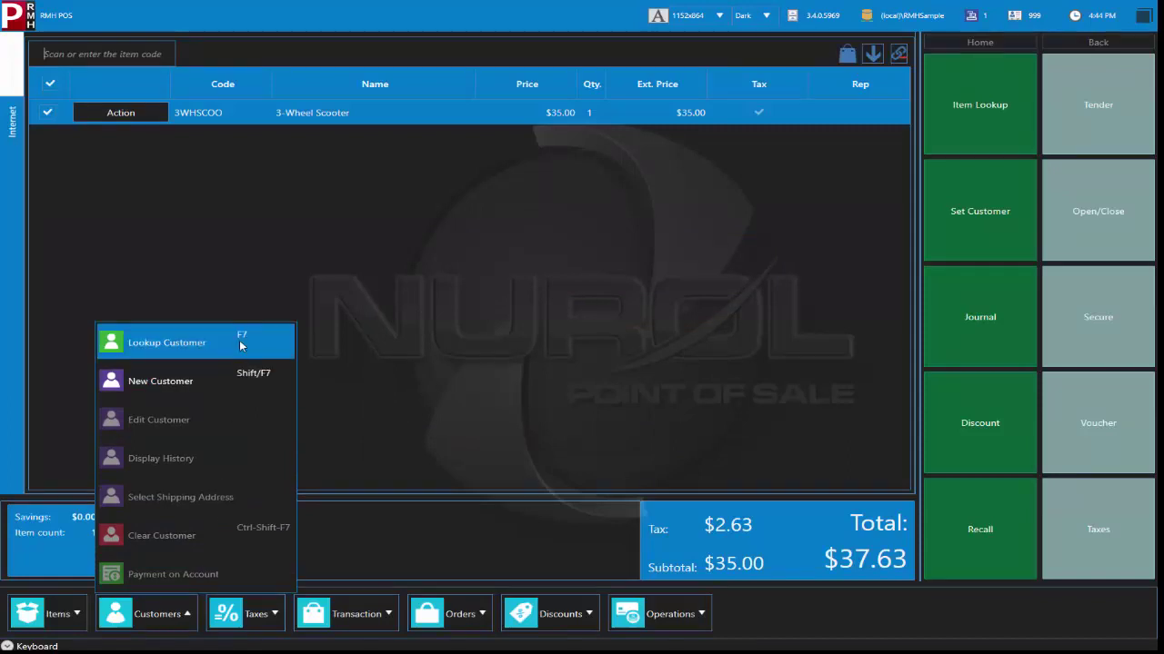
pyautogui.click(257, 615)
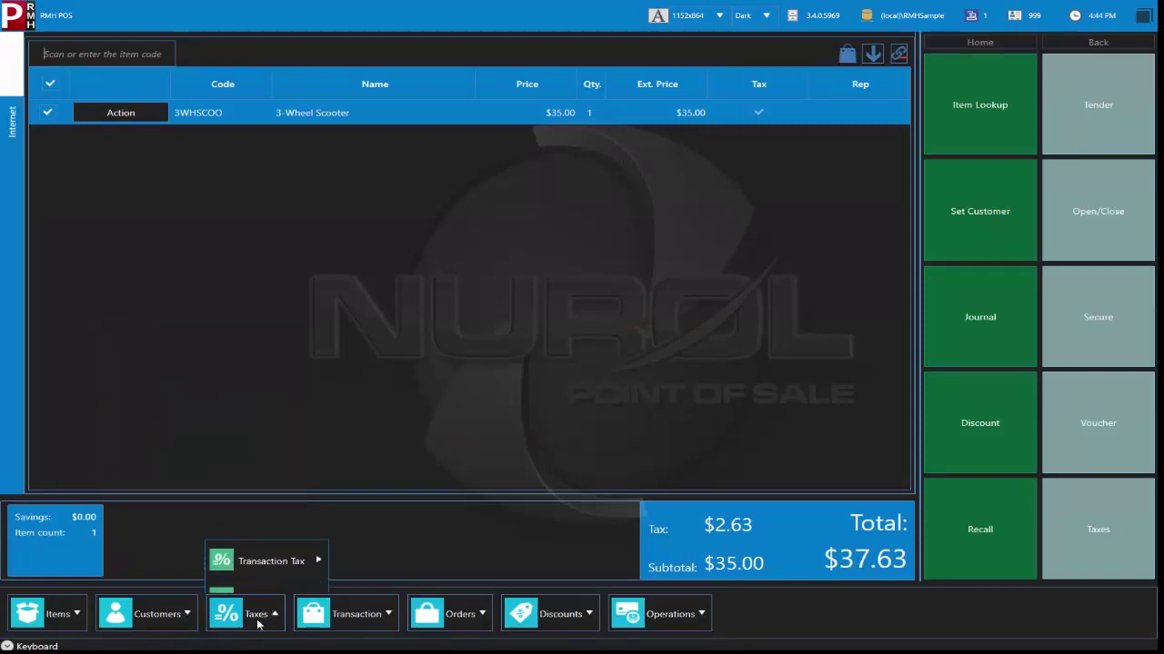
pyautogui.click(396, 615)
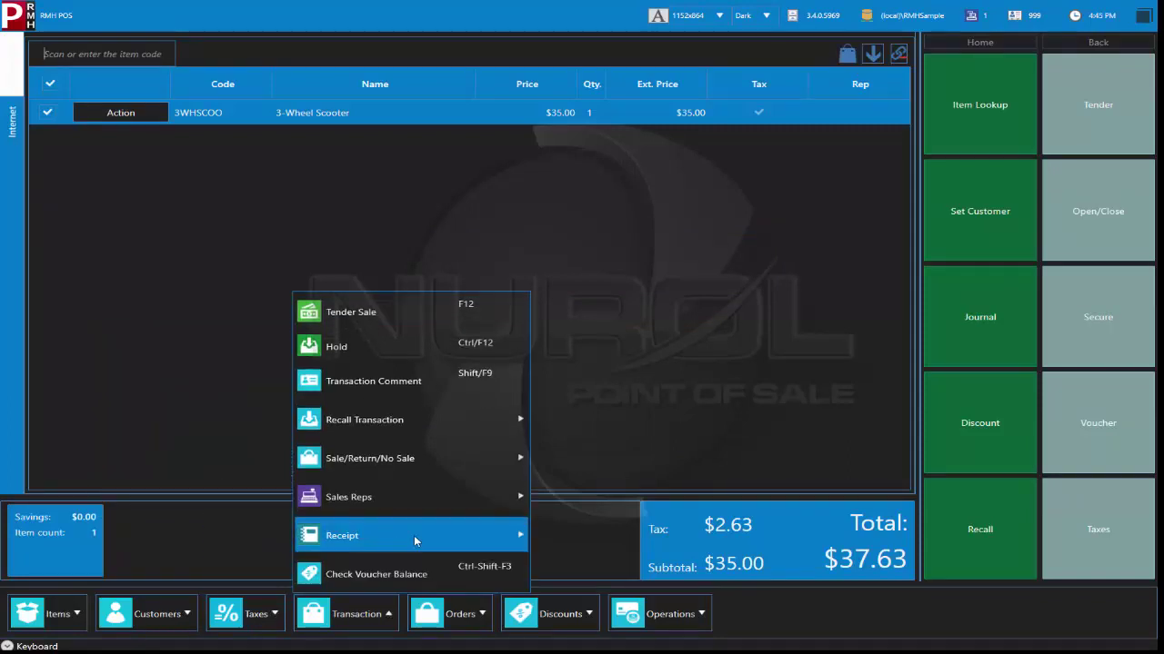
pyautogui.moveTo(413, 536)
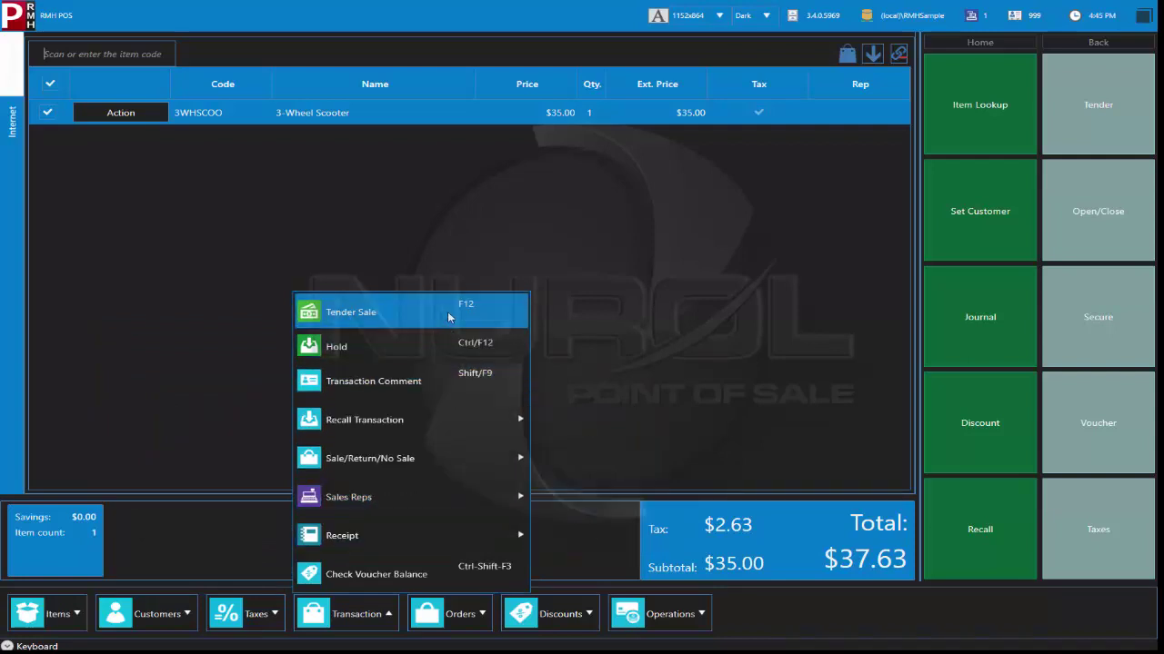
pyautogui.moveTo(464, 401)
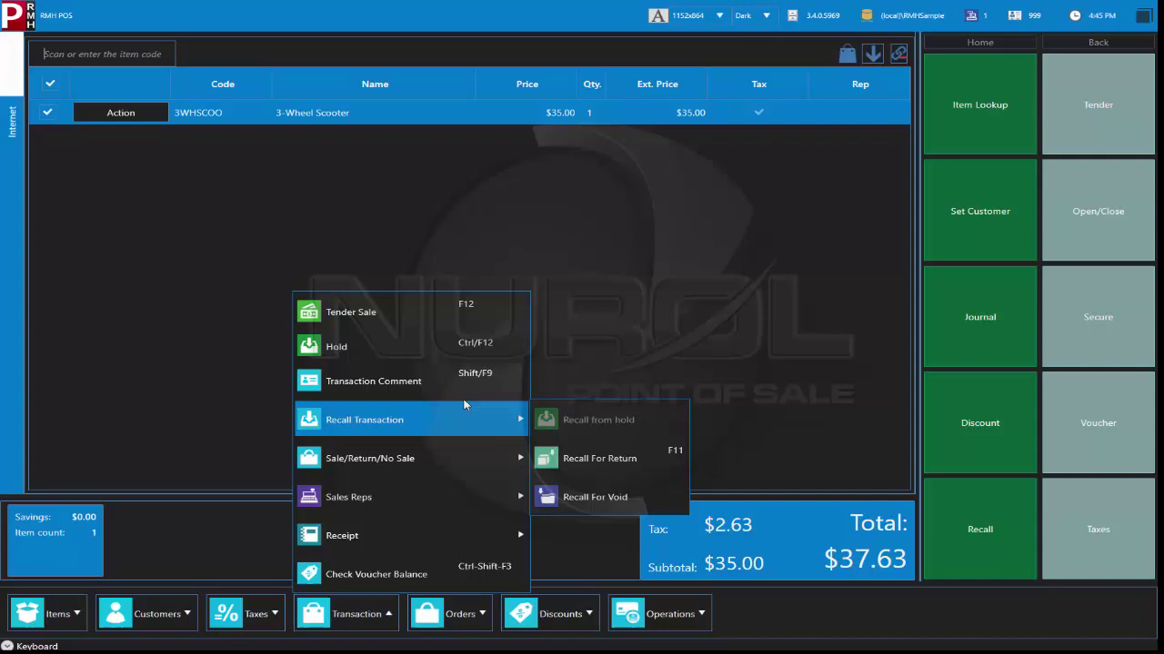
pyautogui.moveTo(484, 459)
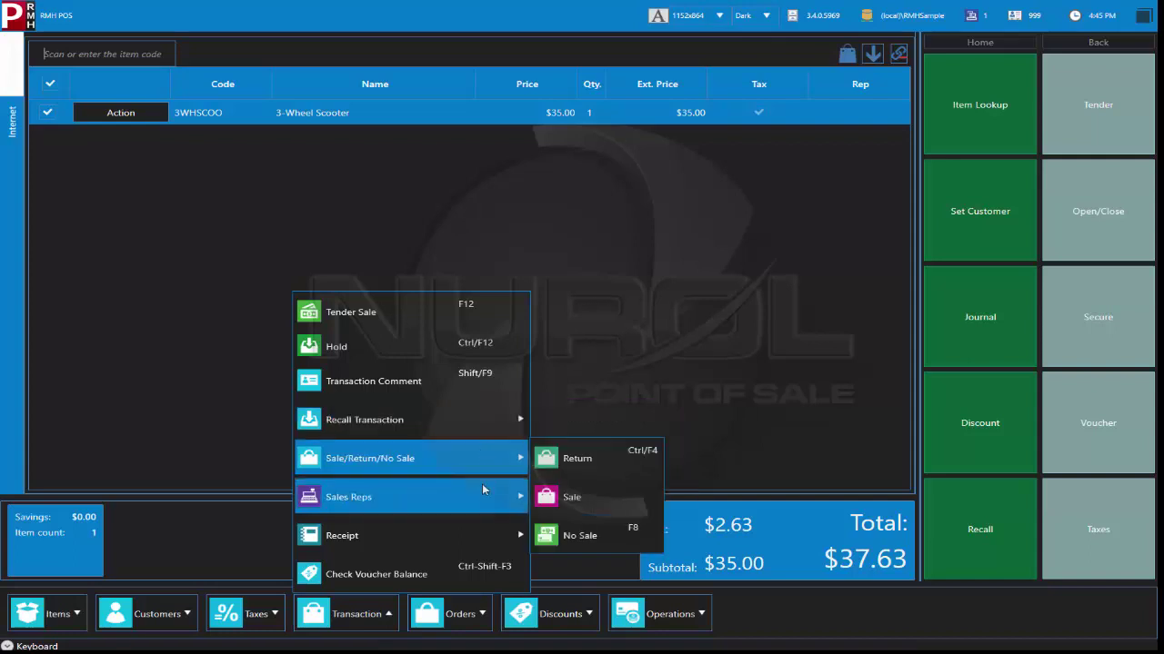
pyautogui.moveTo(482, 495)
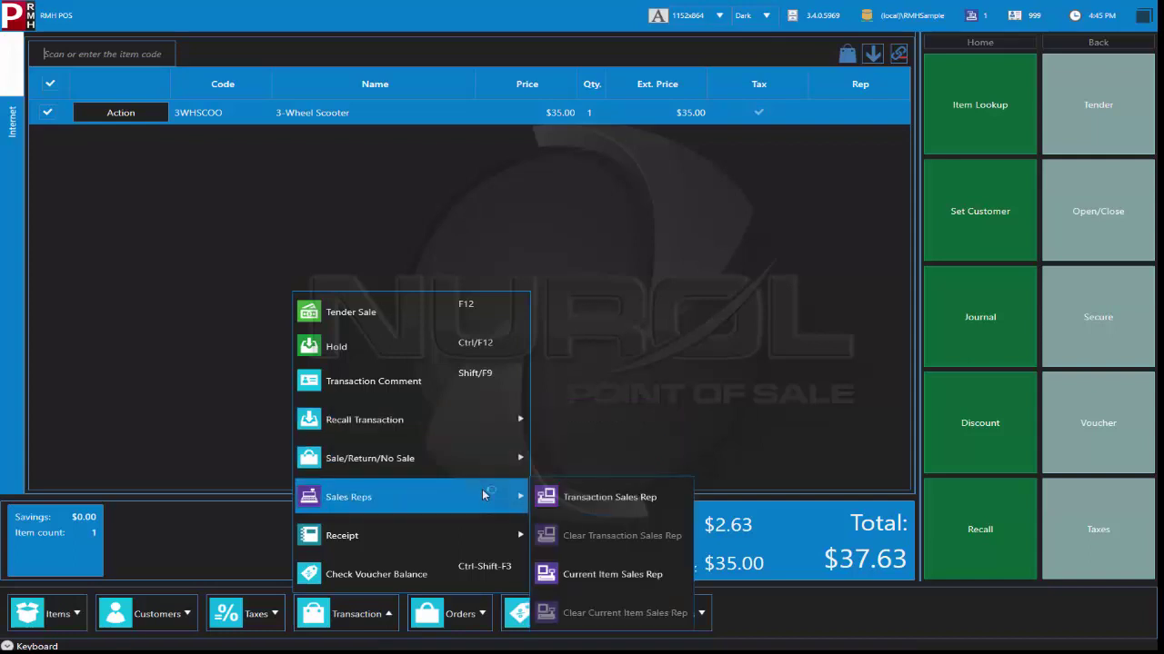
# Look through the Orders, Discounts and Operations menus, ending on Operations > Secure options
pyautogui.click(463, 616)
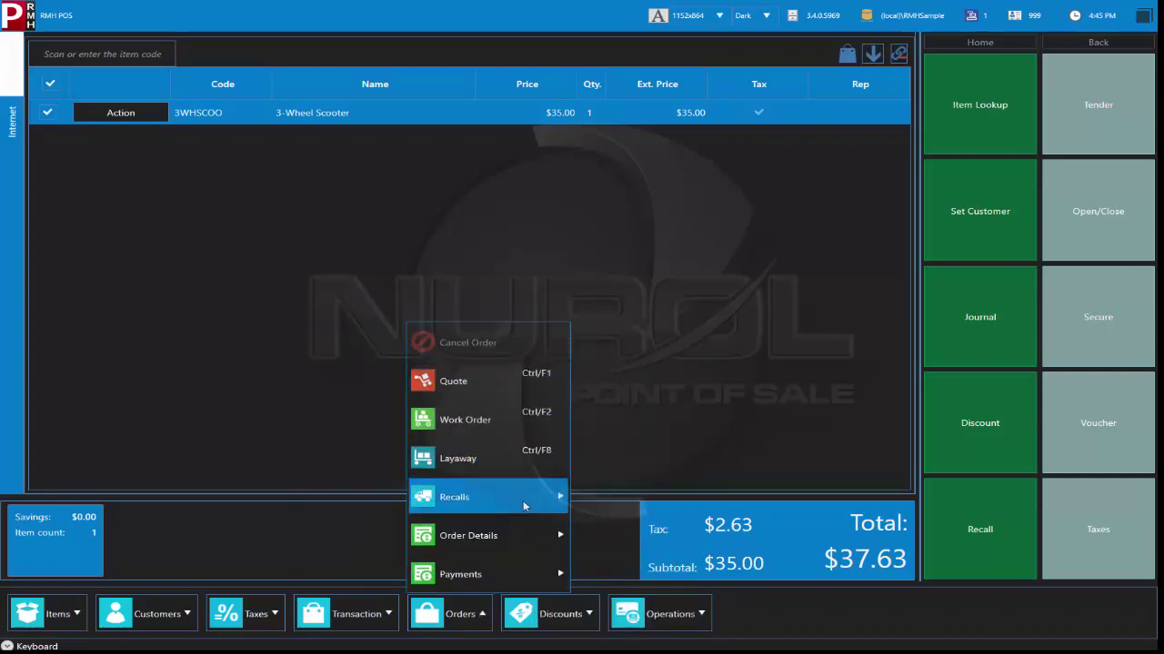
pyautogui.moveTo(524, 507)
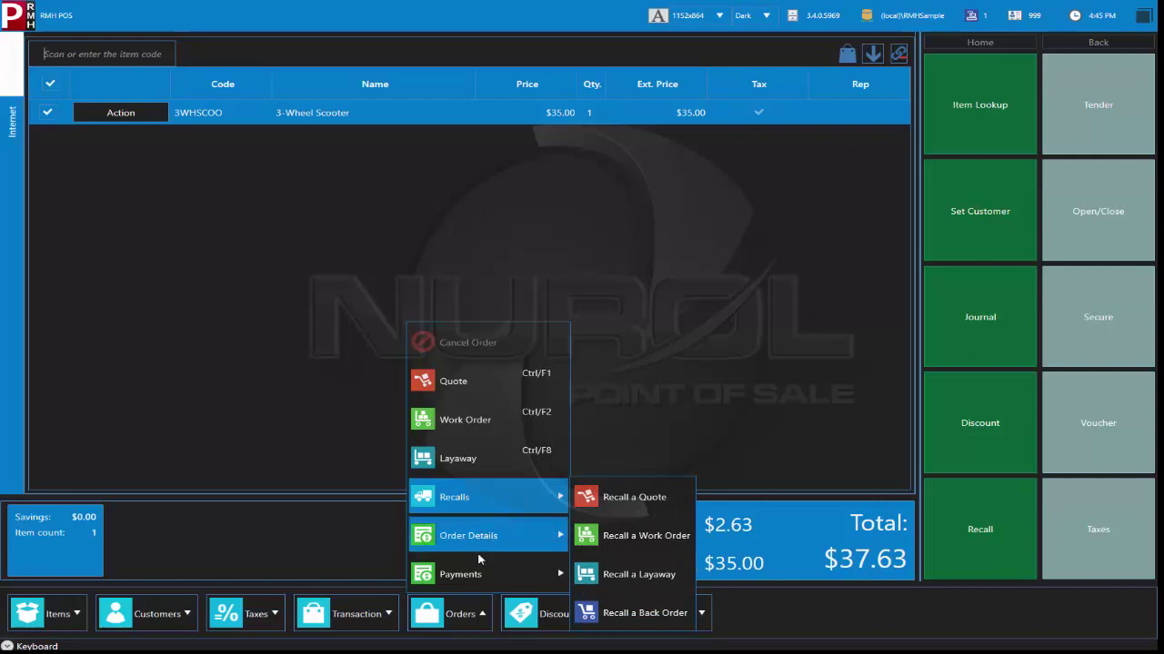
pyautogui.click(557, 620)
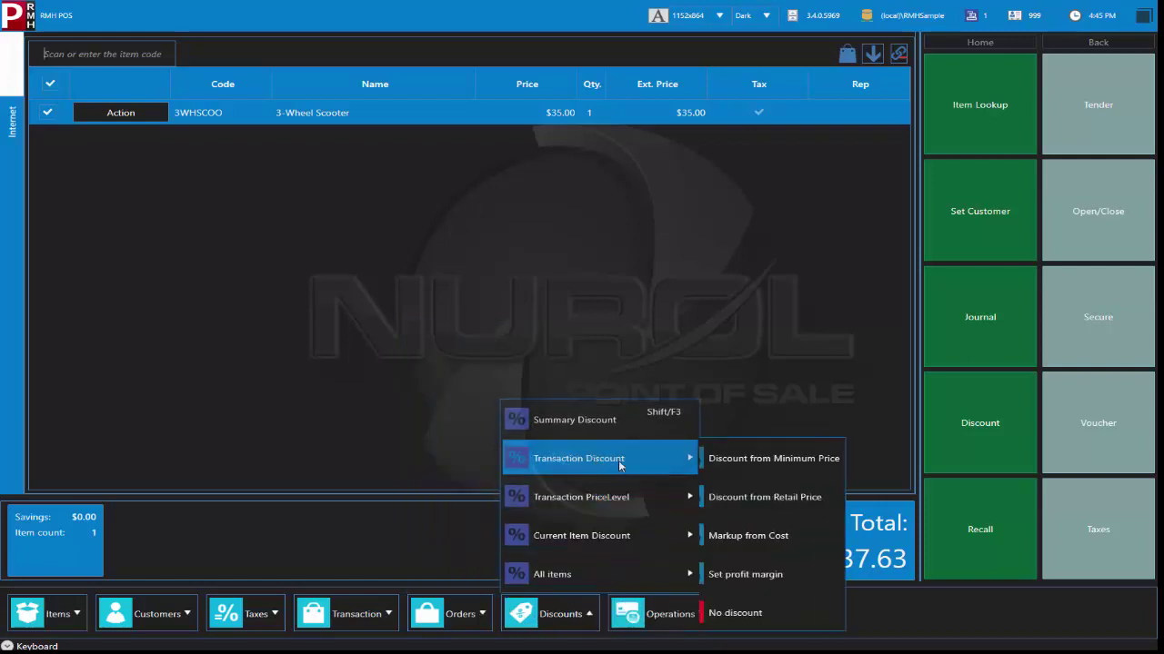
pyautogui.moveTo(638, 506)
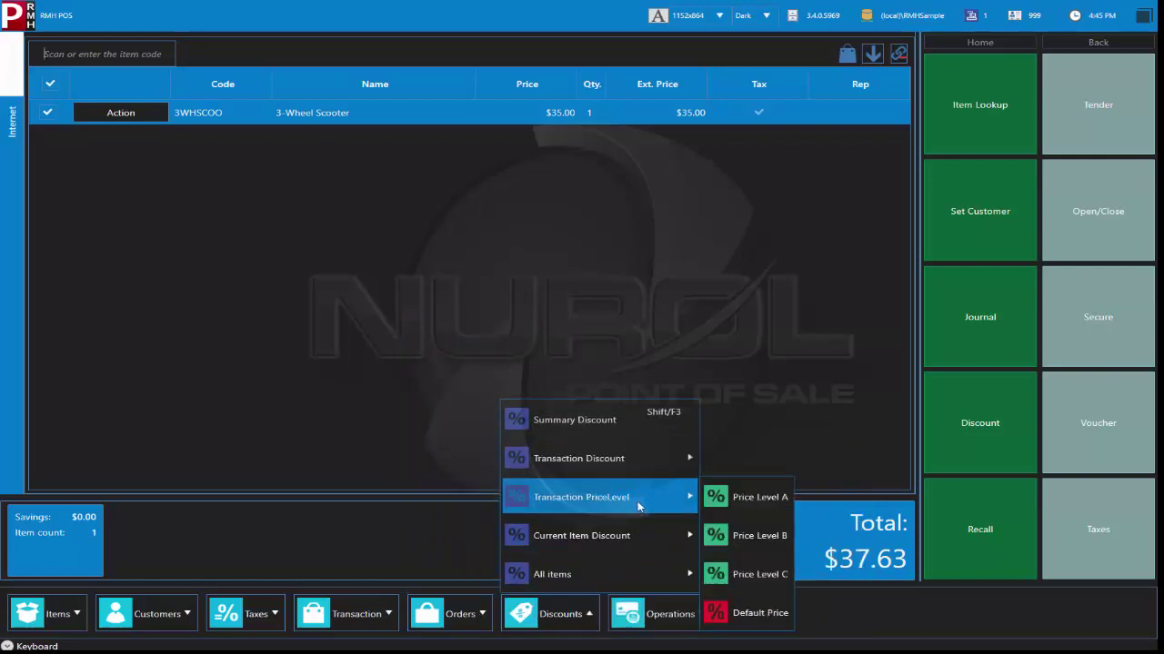
pyautogui.click(663, 618)
pyautogui.moveTo(740, 468)
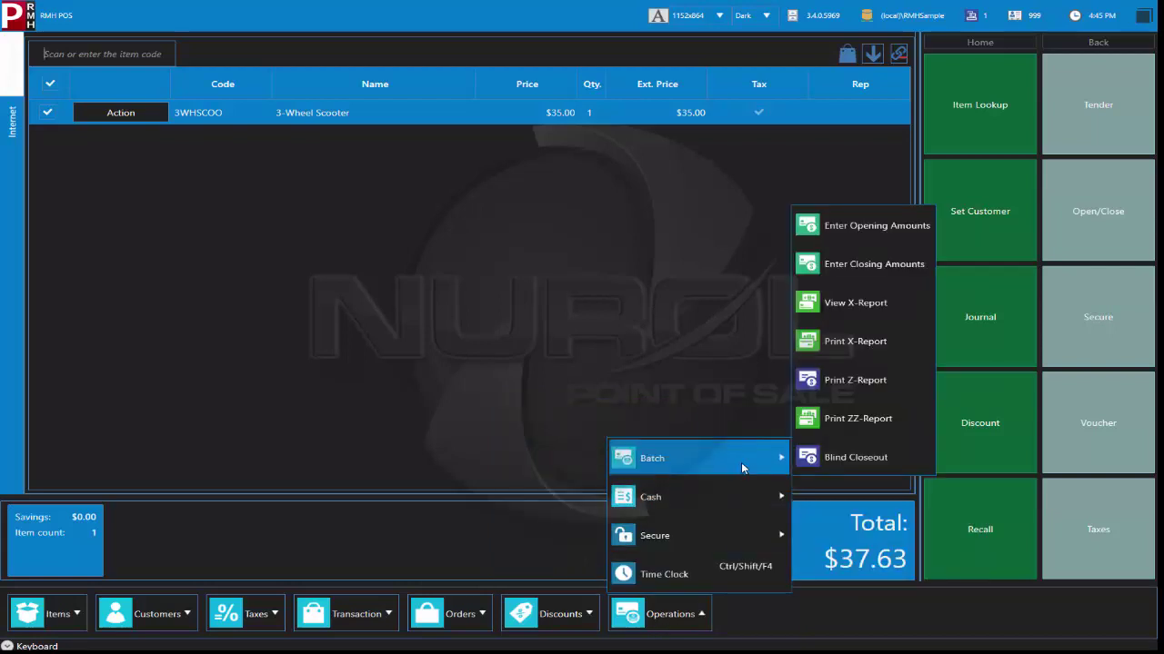
pyautogui.moveTo(704, 508)
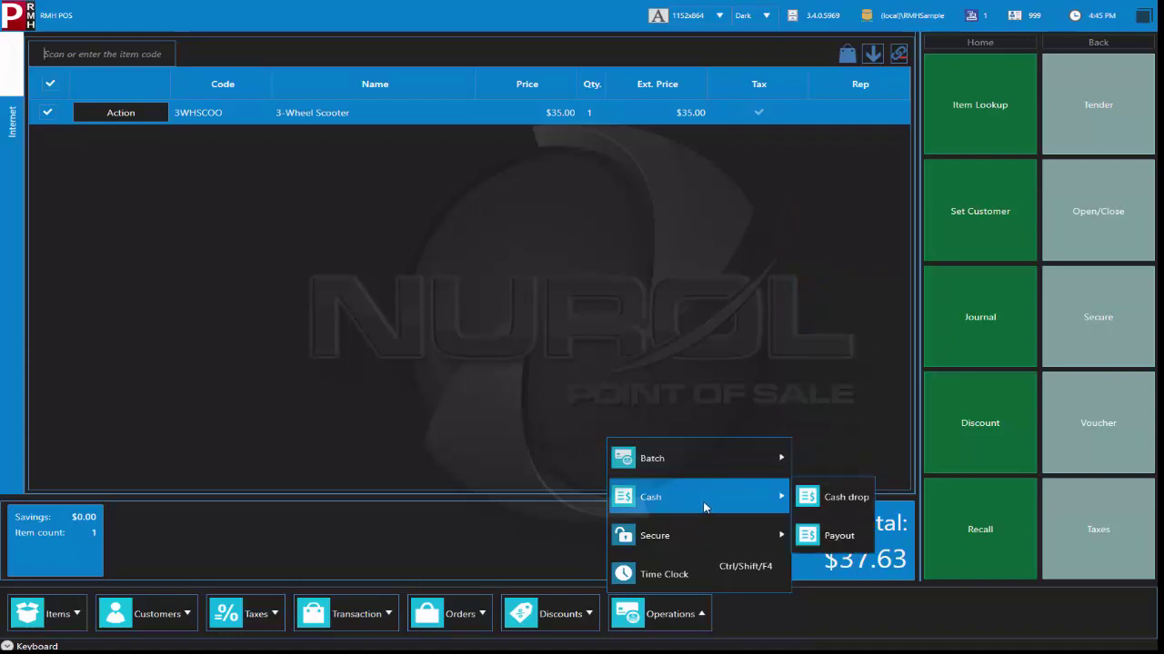
pyautogui.moveTo(710, 539)
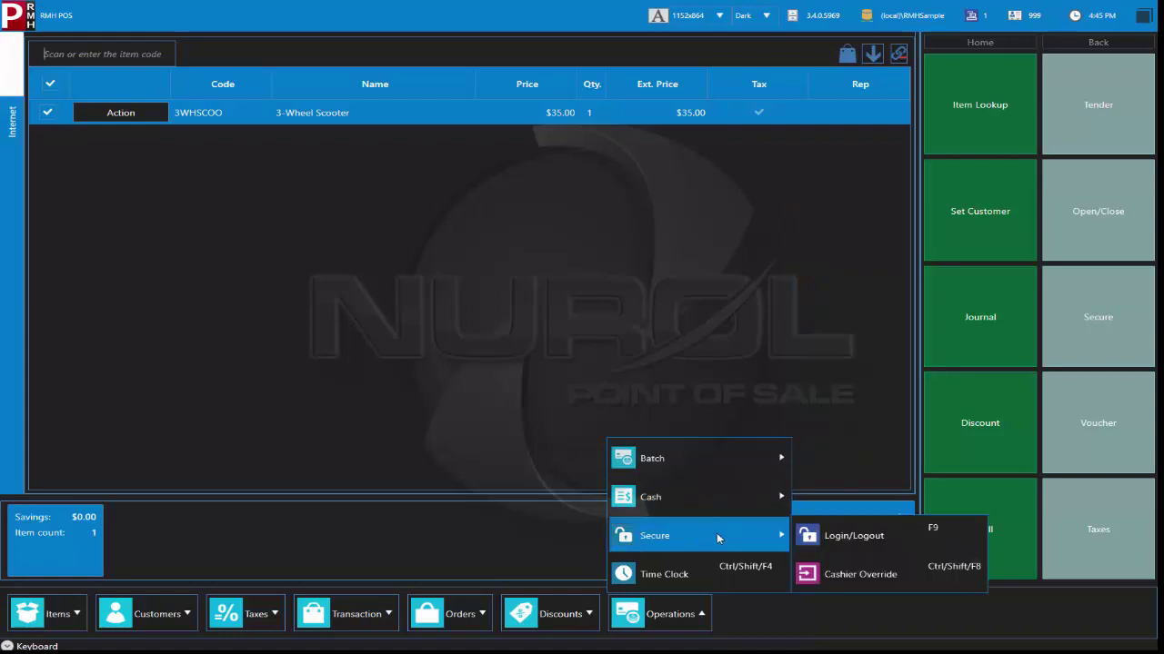
# Tender the $37.63 sale with $40 cash, skip the receipt, and dismiss the $2.37 change message
pyautogui.click(270, 262)
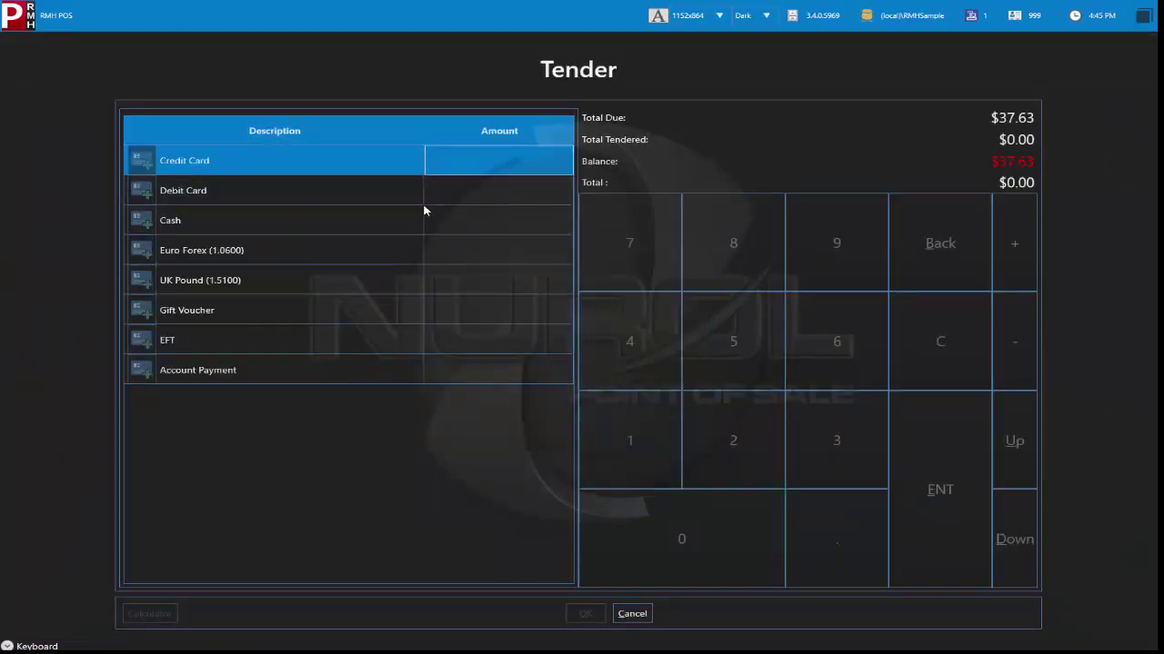
pyautogui.click(454, 221)
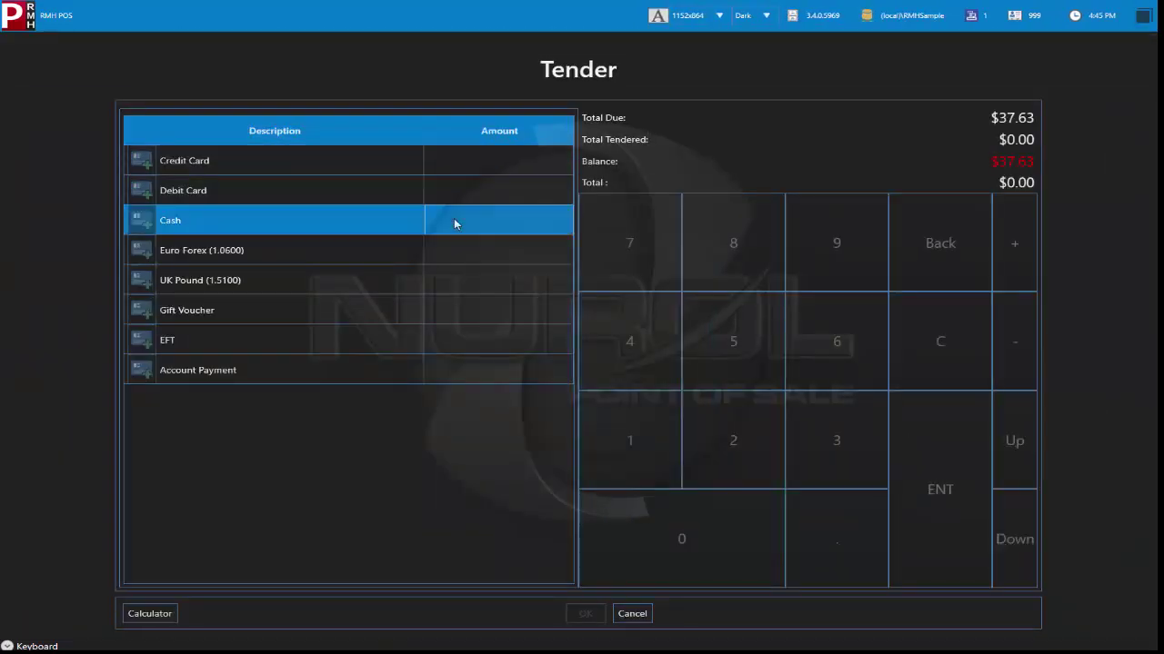
pyautogui.write('40')
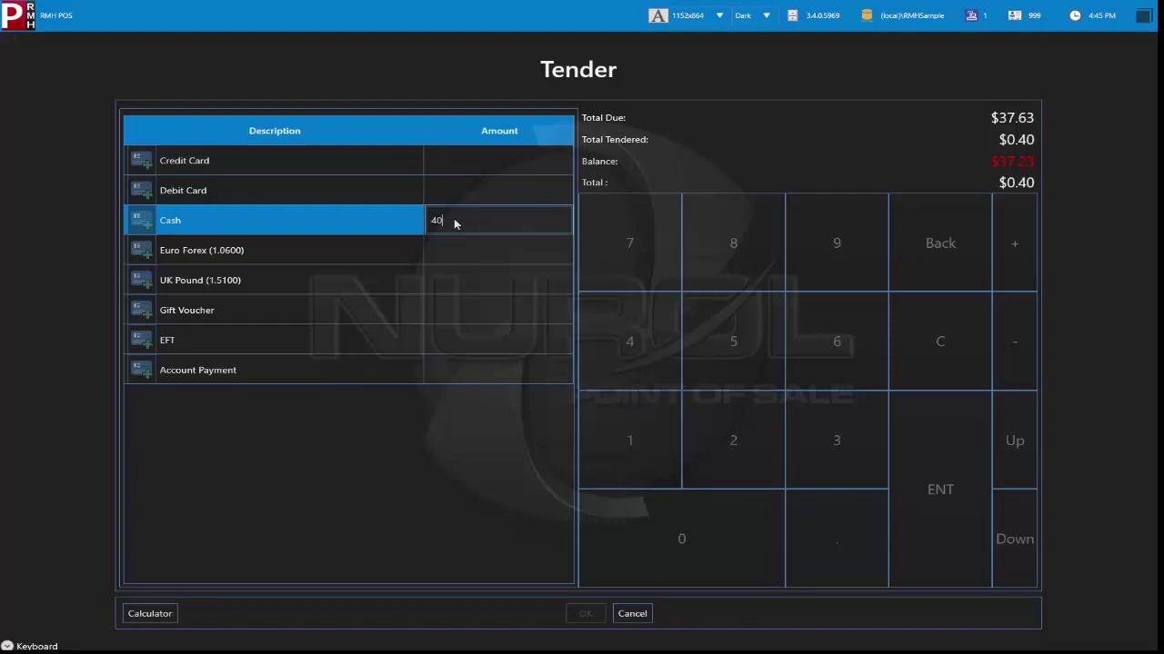
pyautogui.press('Return')
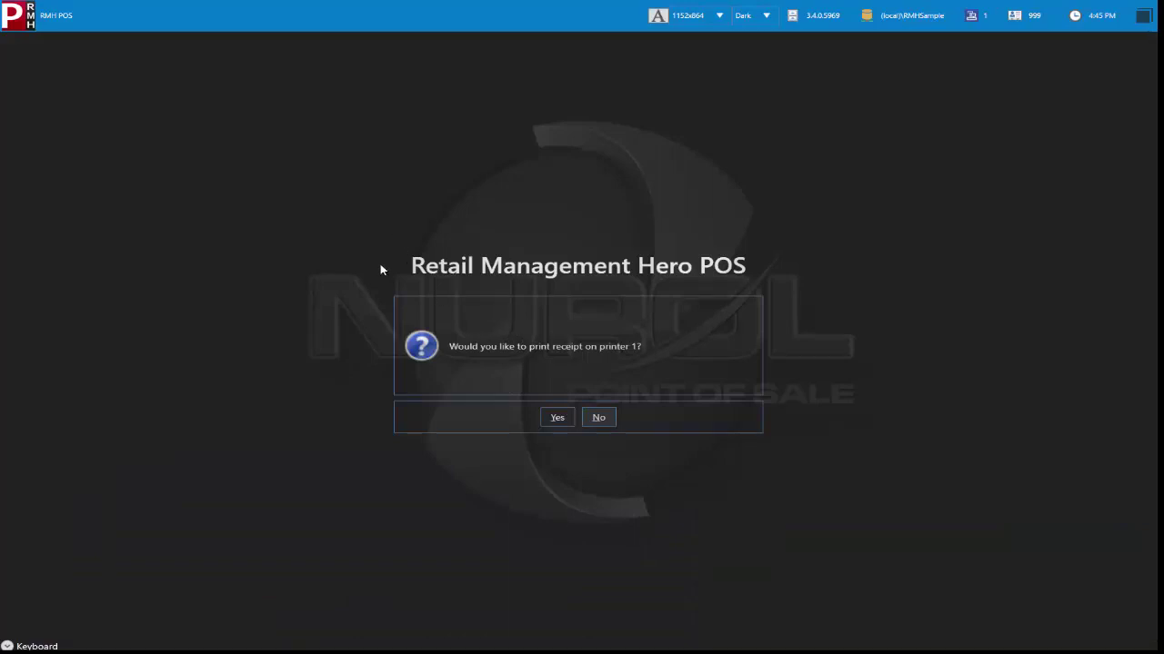
pyautogui.click(599, 419)
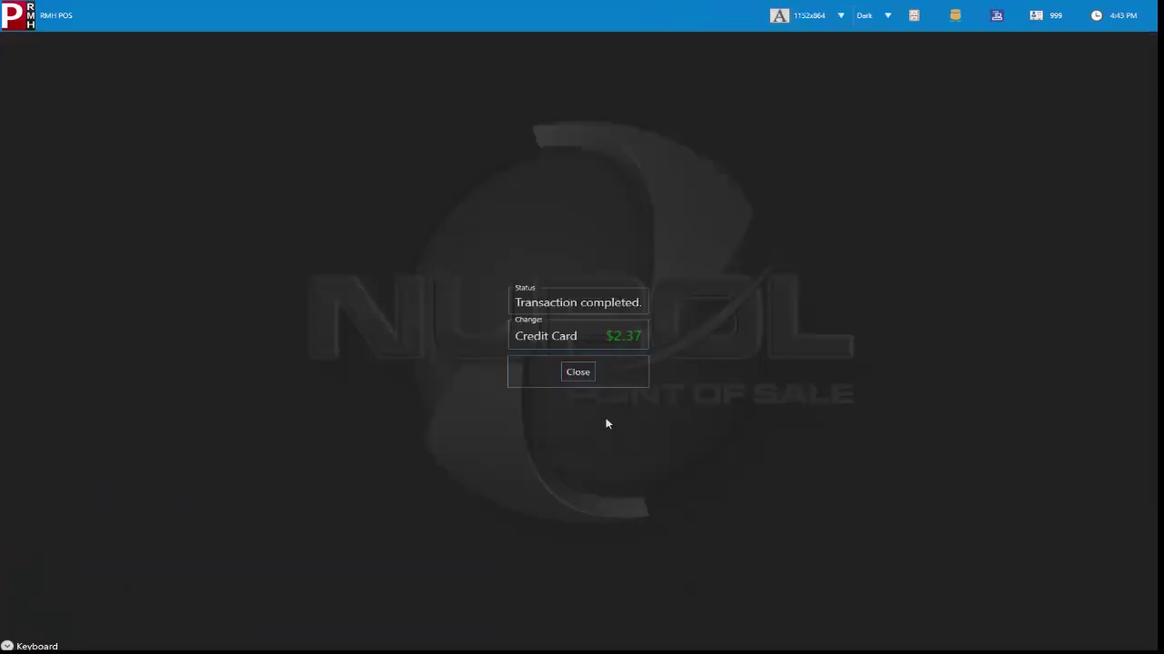
pyautogui.click(587, 373)
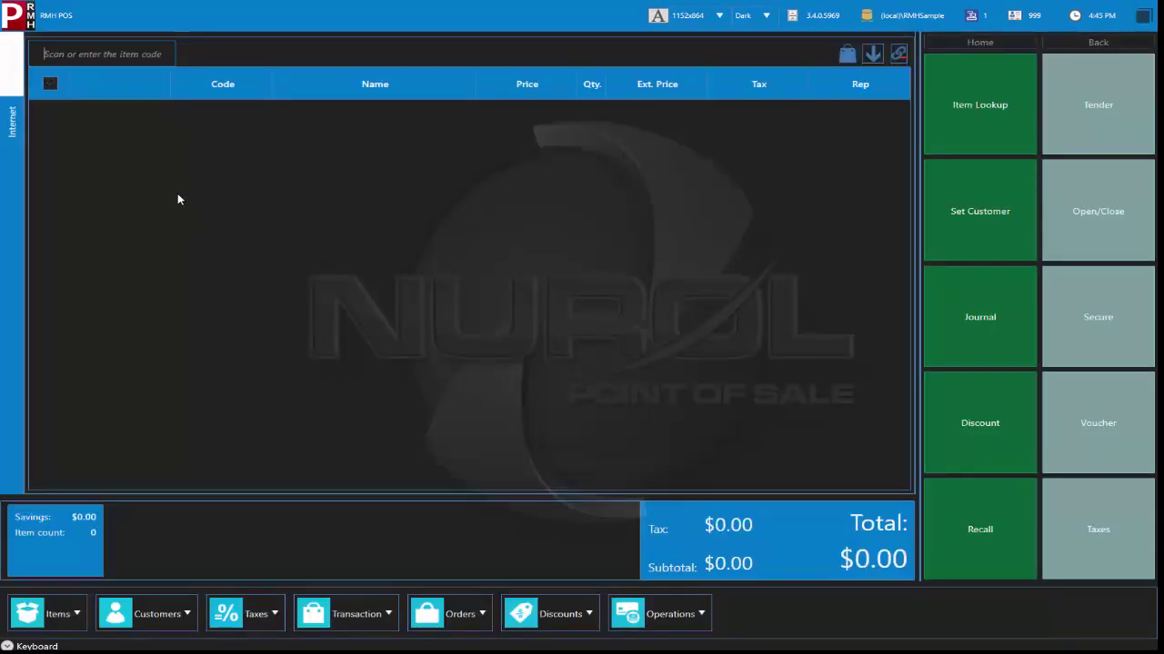